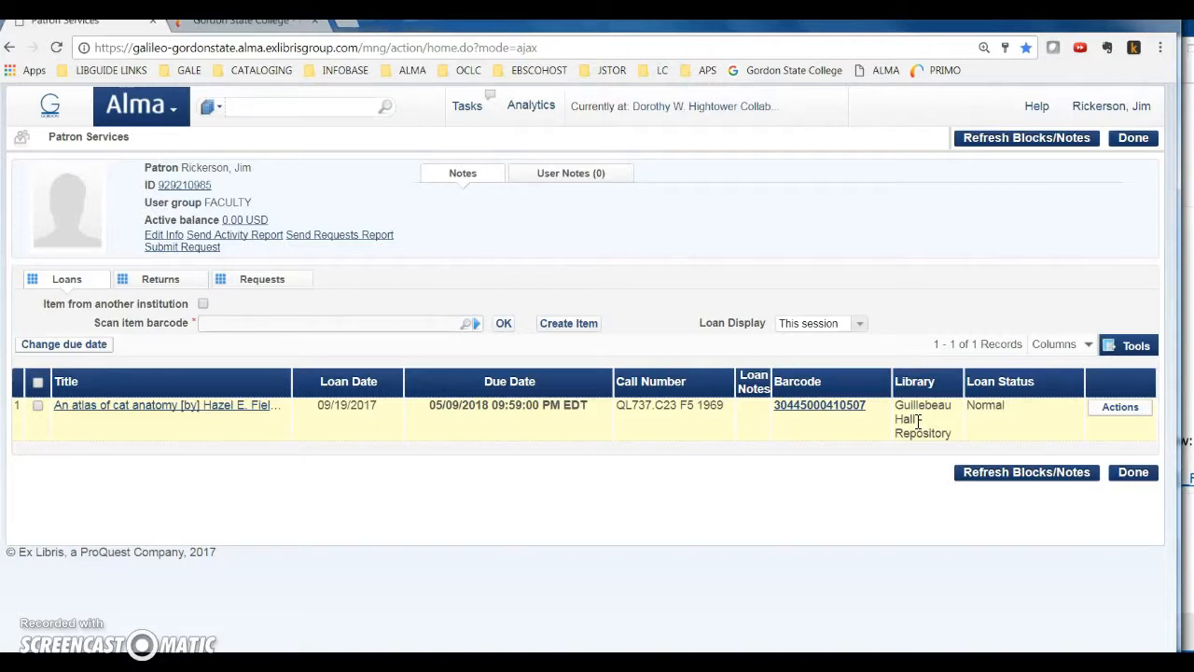
left_click(175, 106)
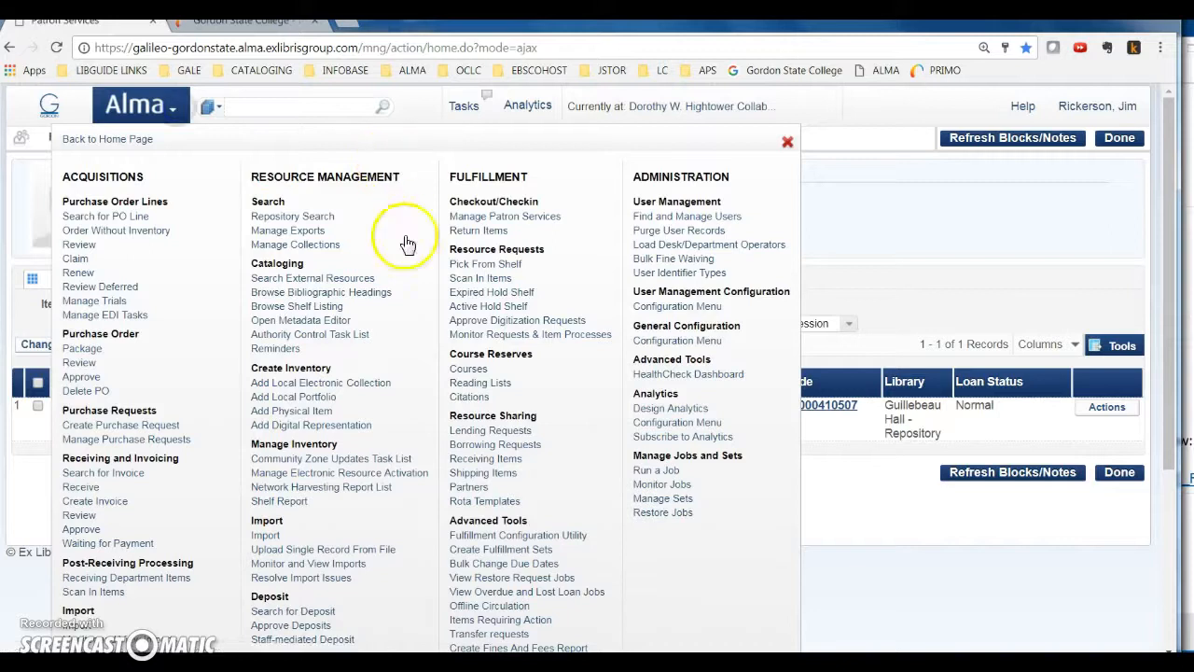
left_click(459, 231)
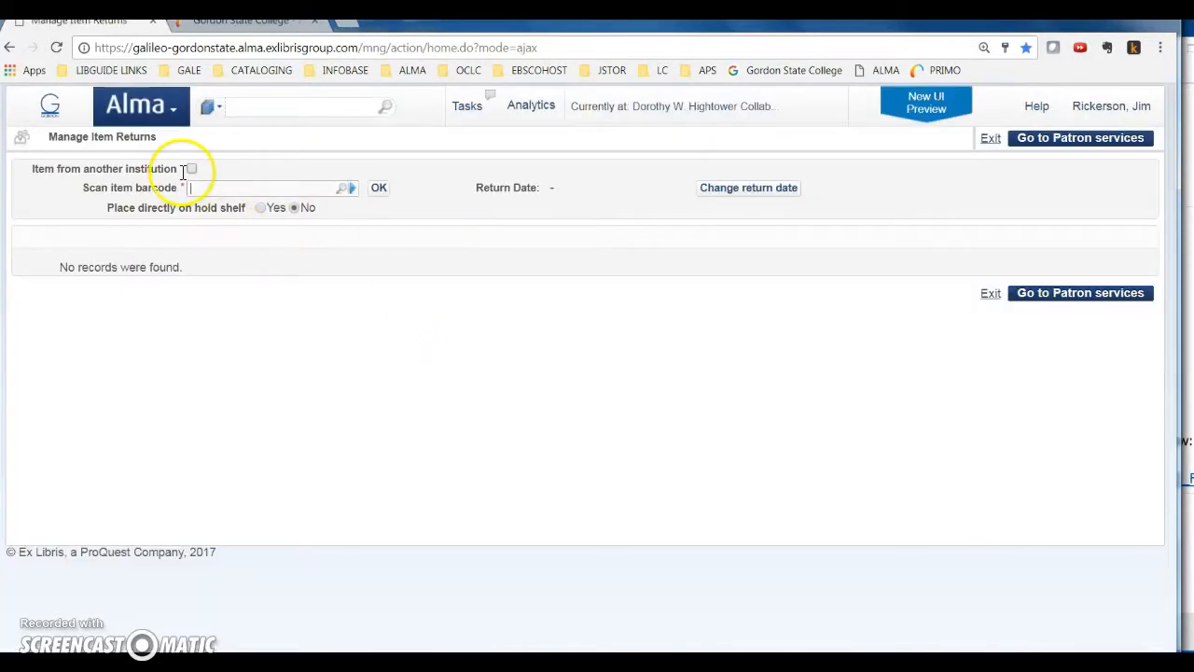
right_click(216, 186)
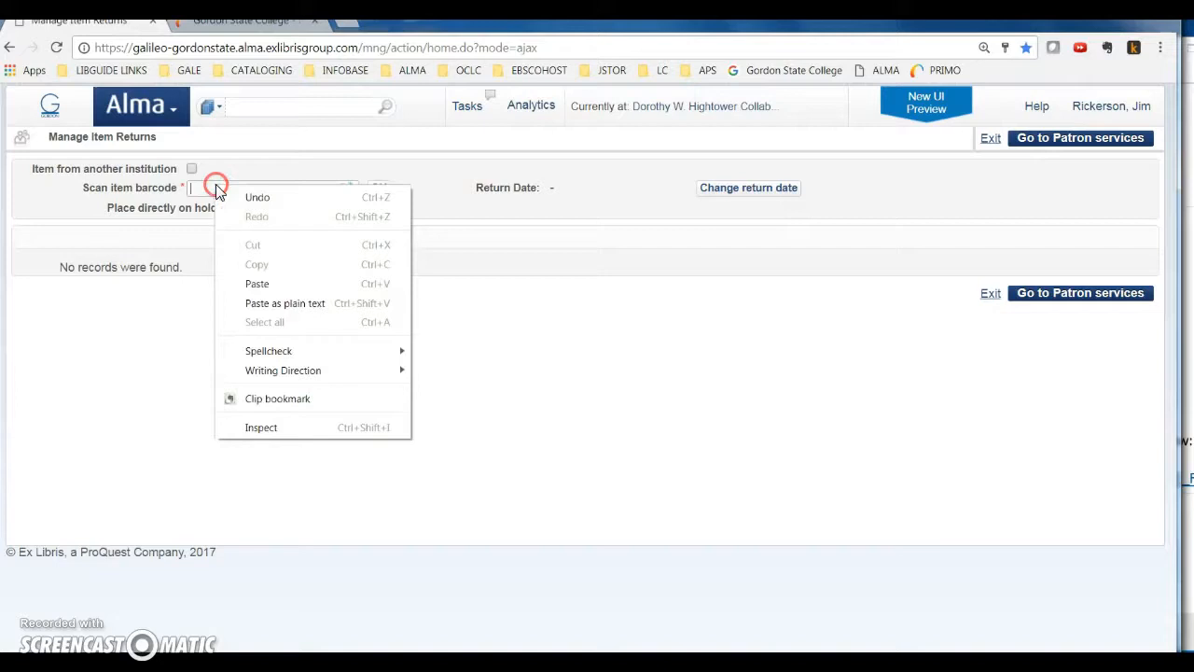
left_click(247, 281)
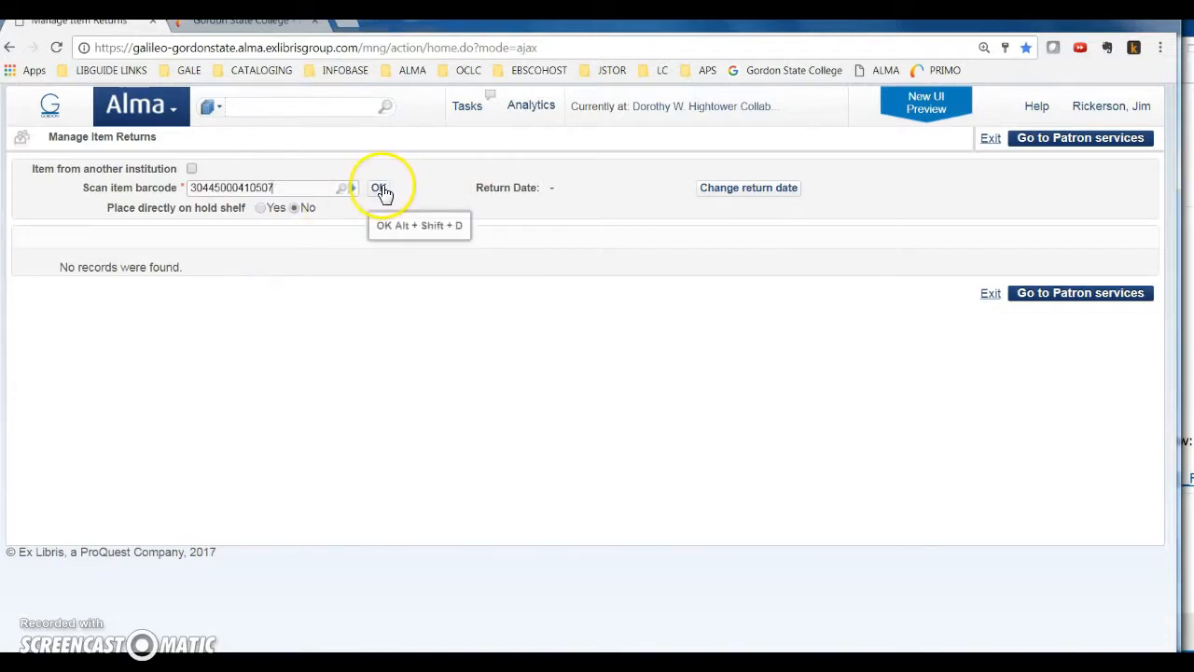
Set the current desk to Dorothy W. Hightower Collaborative Learning Center & Library - Circulation Desk (default)
left_click(711, 106)
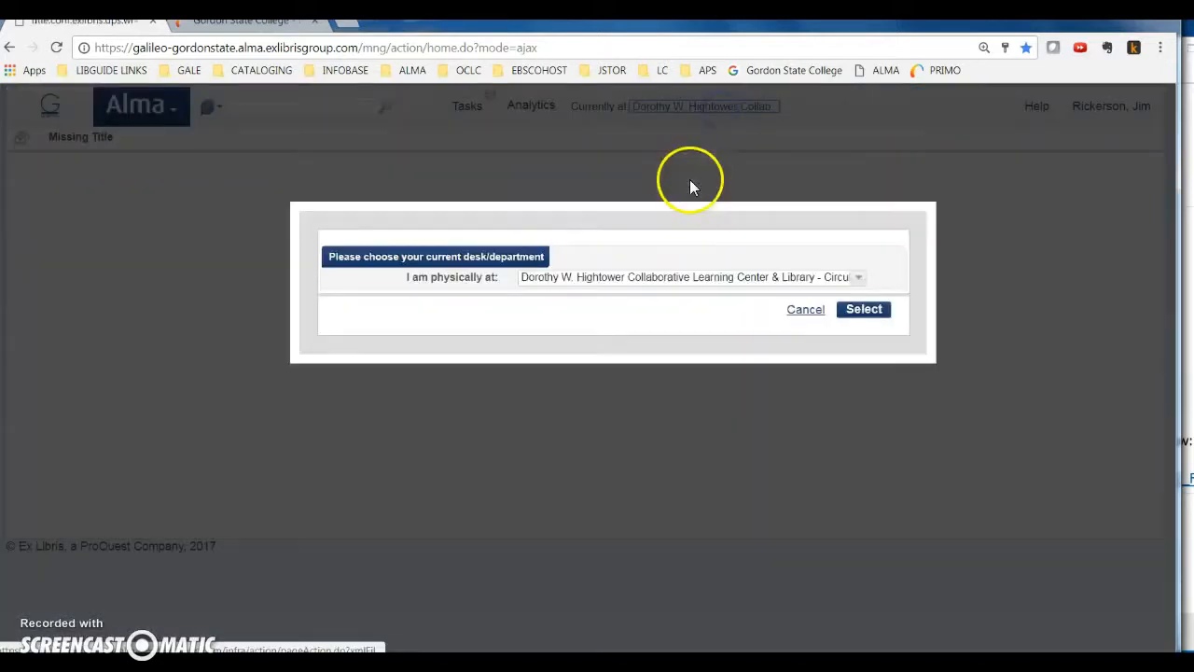
left_click(733, 276)
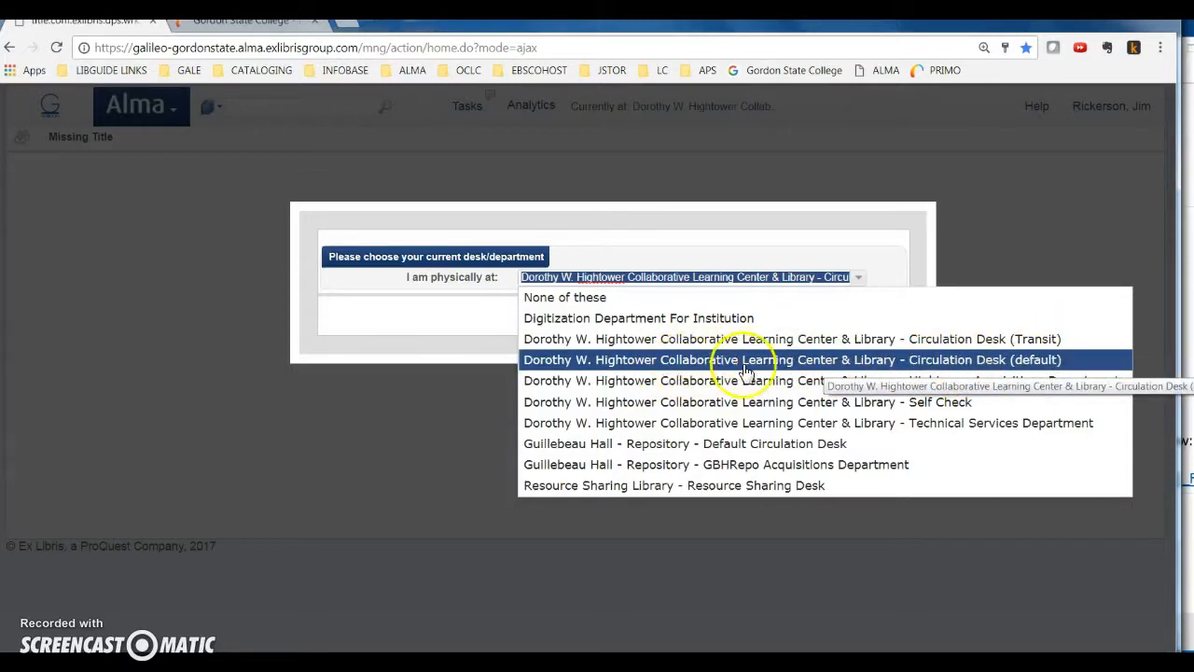
left_click(960, 365)
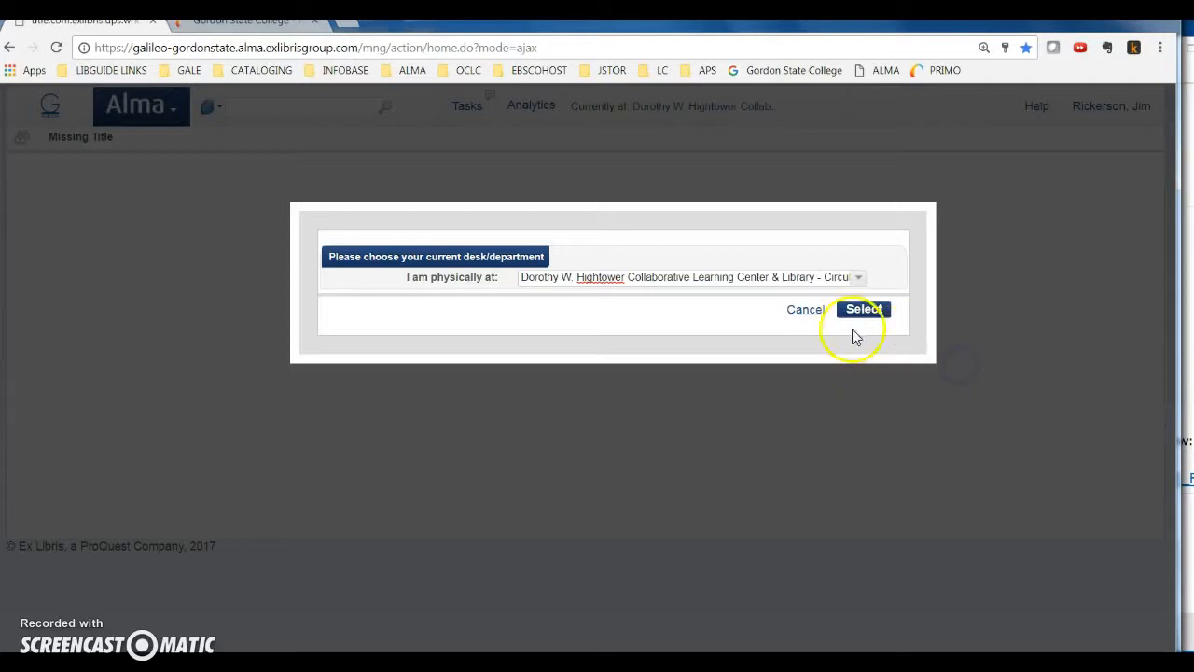
left_click(874, 314)
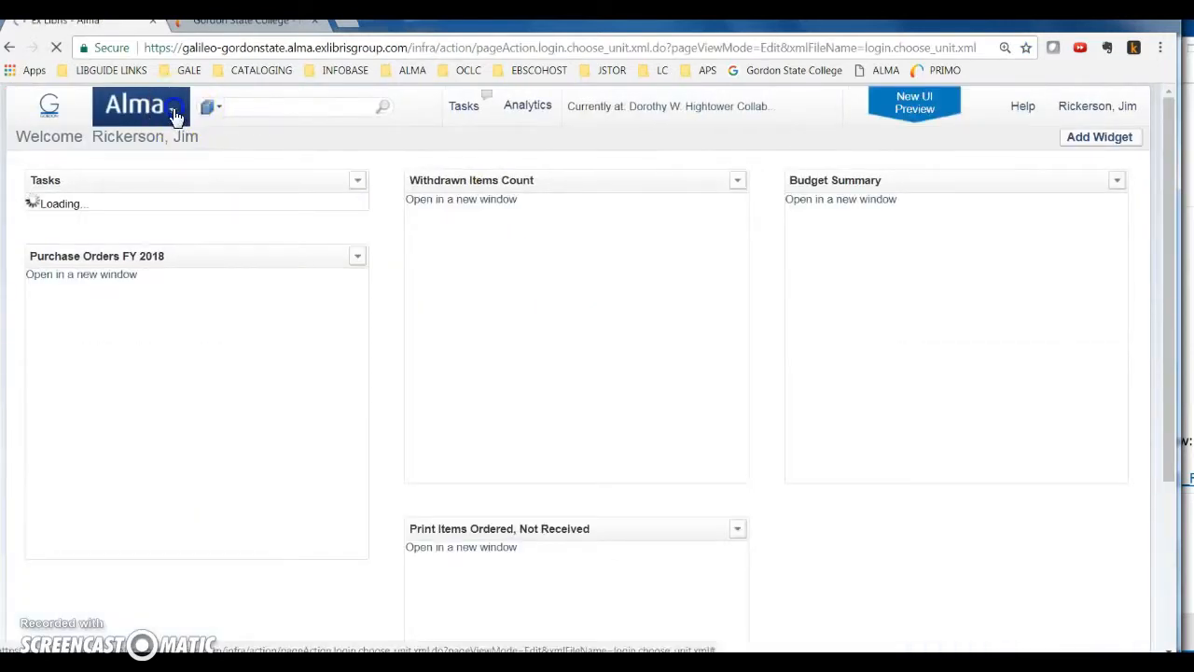
left_click(174, 109)
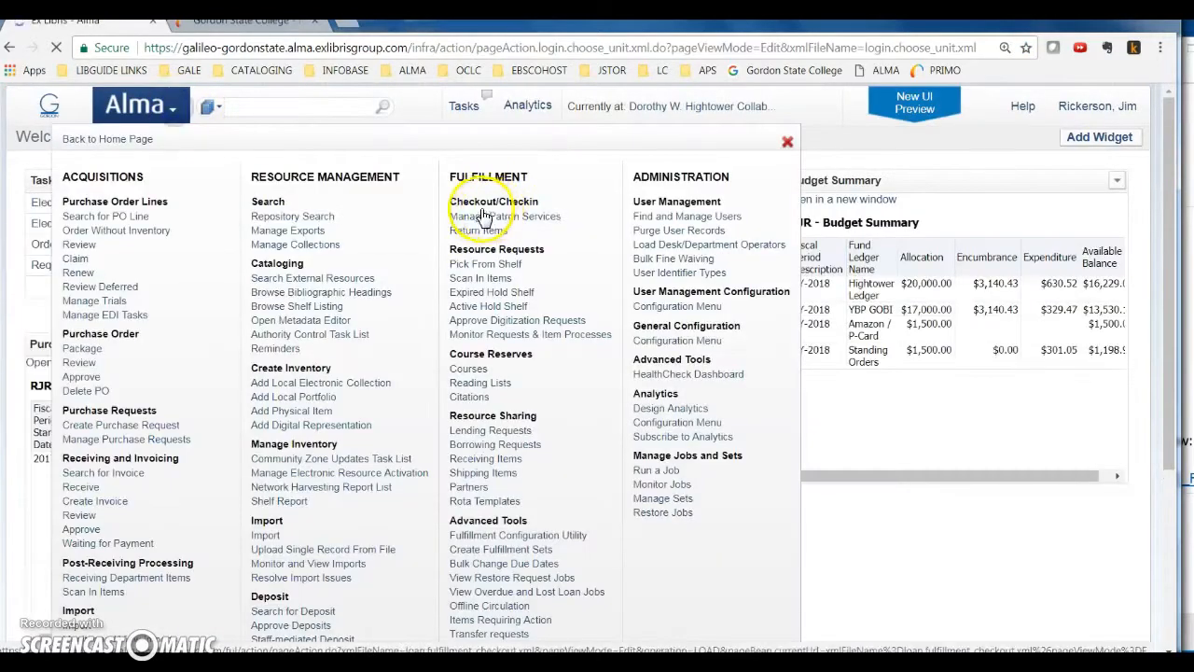
left_click(474, 229)
left_click(233, 189)
right_click(233, 189)
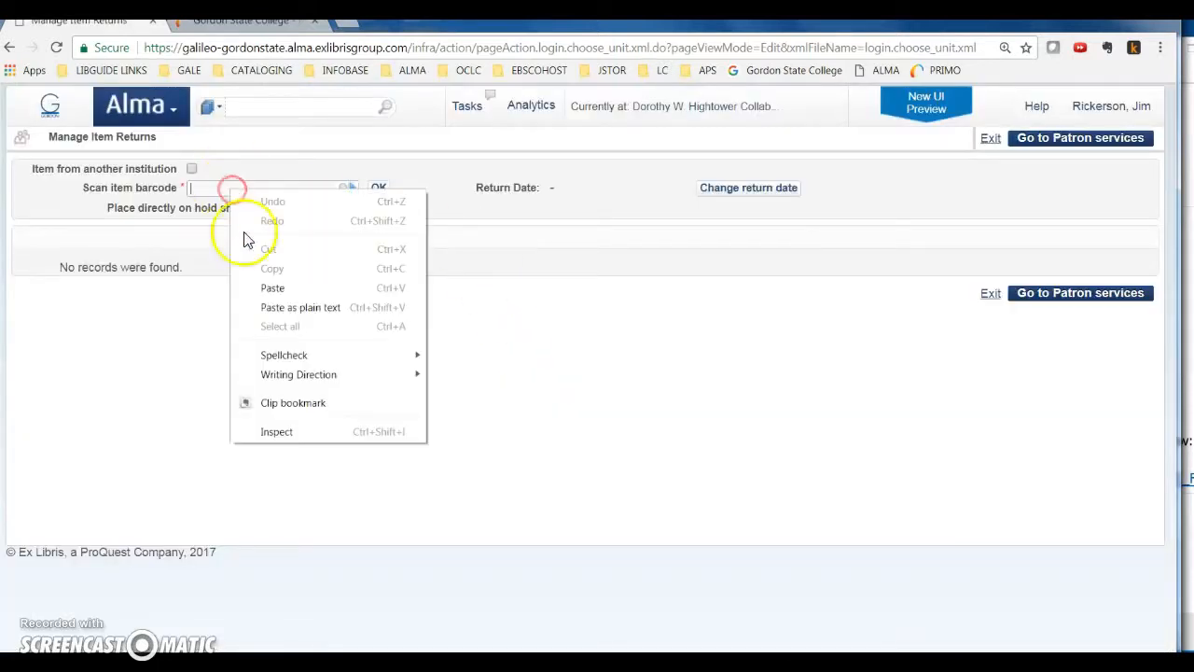
left_click(259, 286)
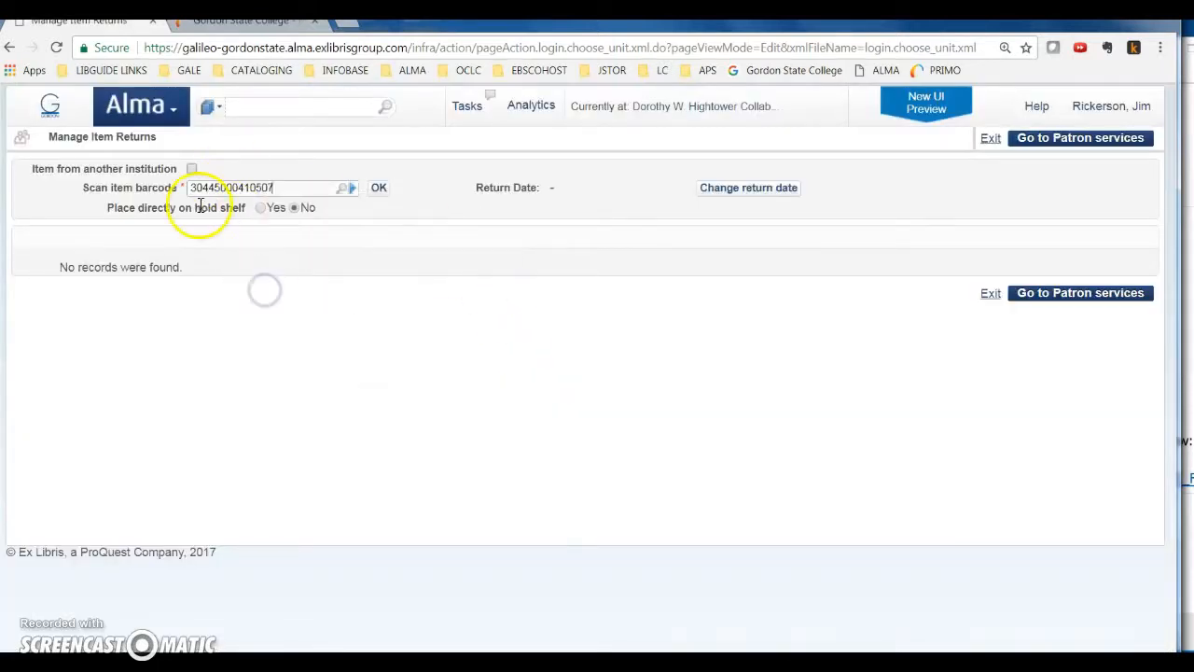
left_click(380, 190)
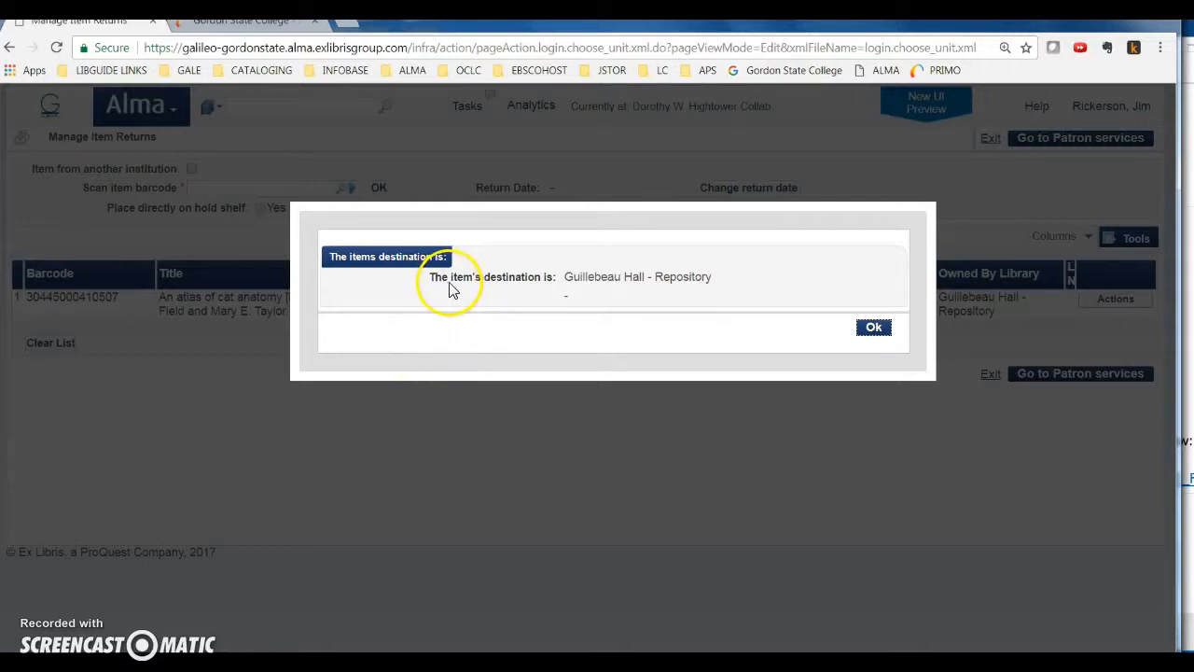
left_click(875, 328)
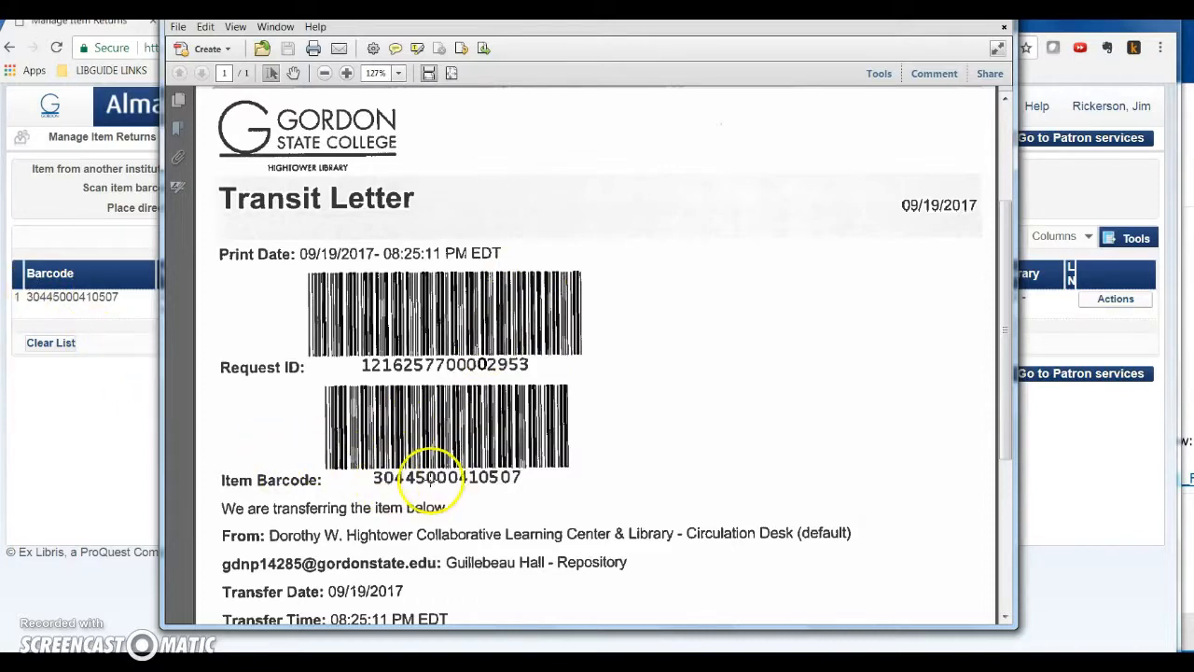
Read through the returned item's Transit Letter, including its barcodes, origin, destination and transfer details, and close it
scroll(435, 472, "down", 1)
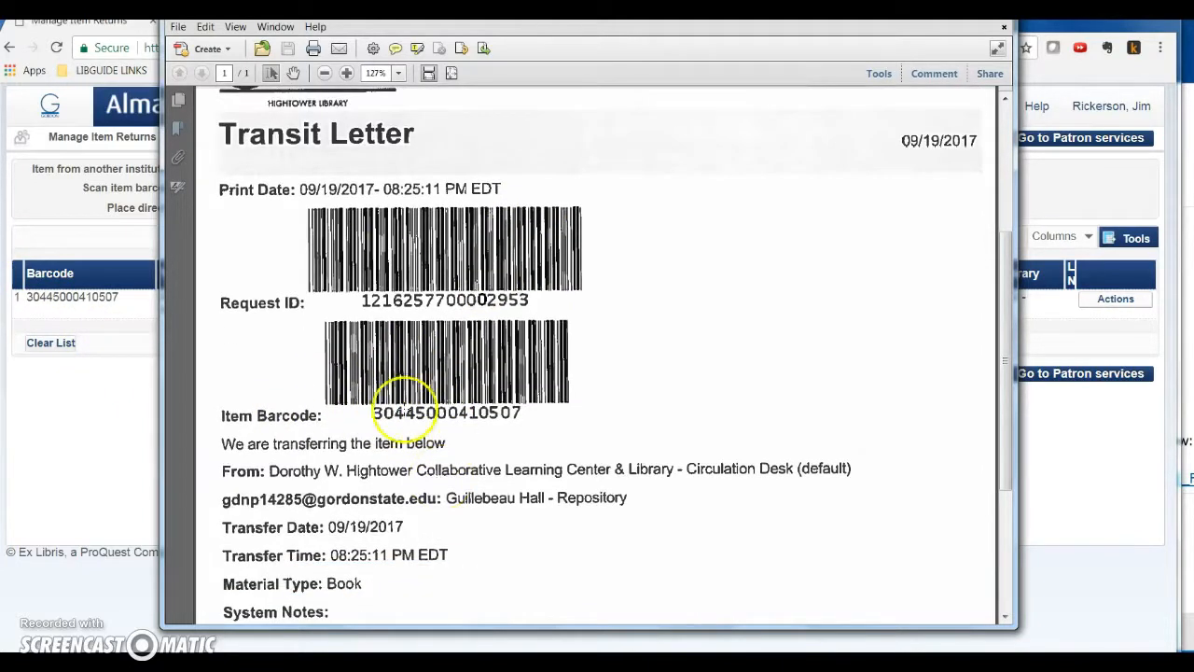
scroll(516, 434, "down", 1)
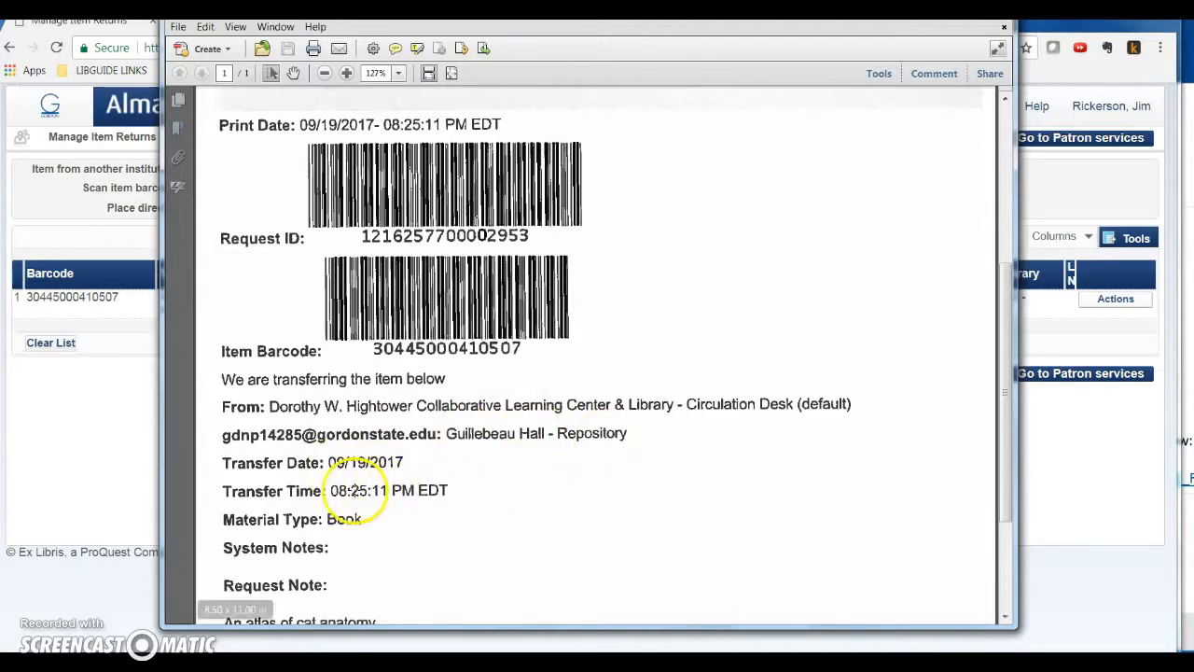
scroll(354, 491, "down", 1)
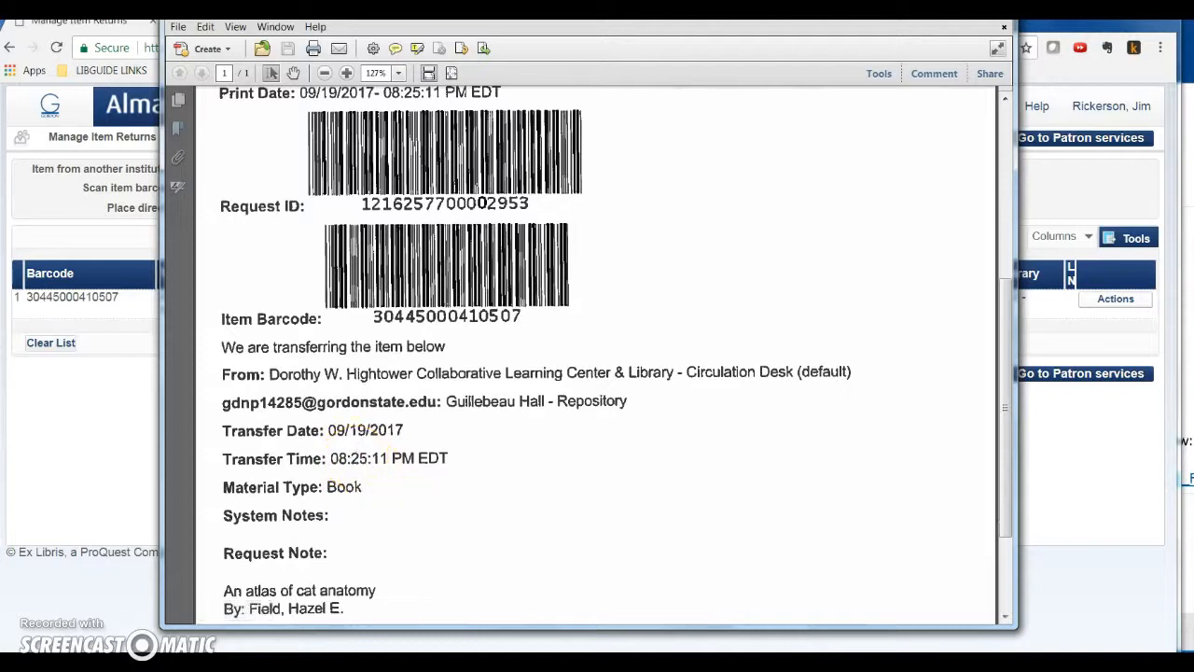
left_click(924, 9)
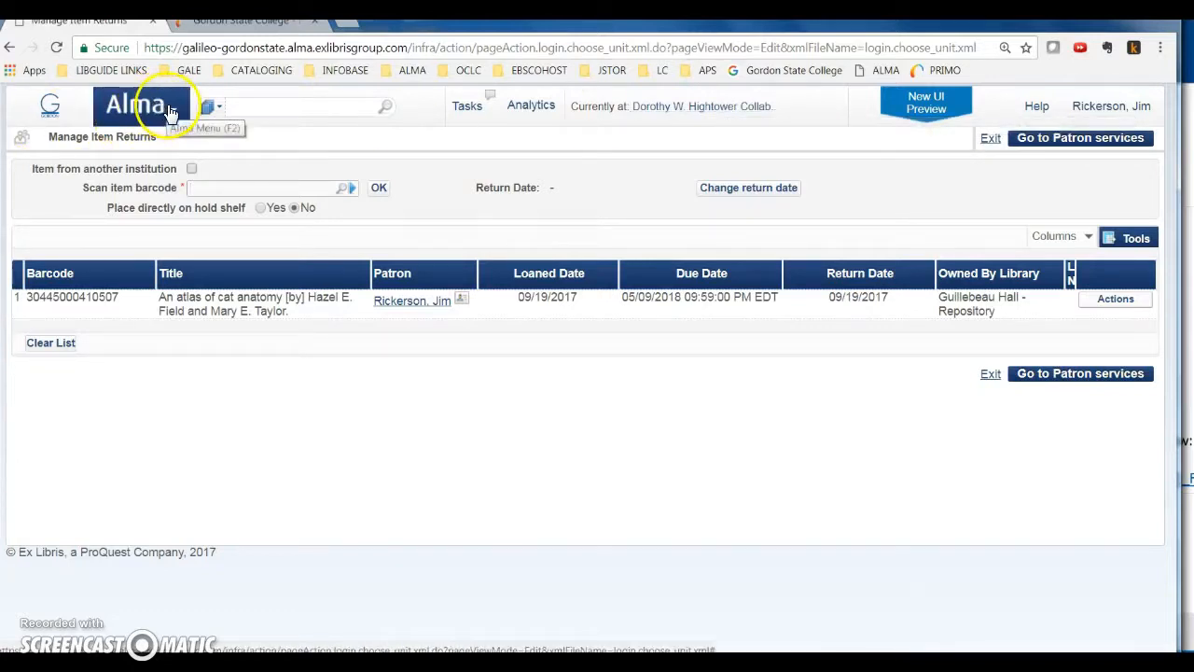
Examine the available desks, including Circulation Desk (Transit), in the current desk/department choice without switching desks
left_click(707, 107)
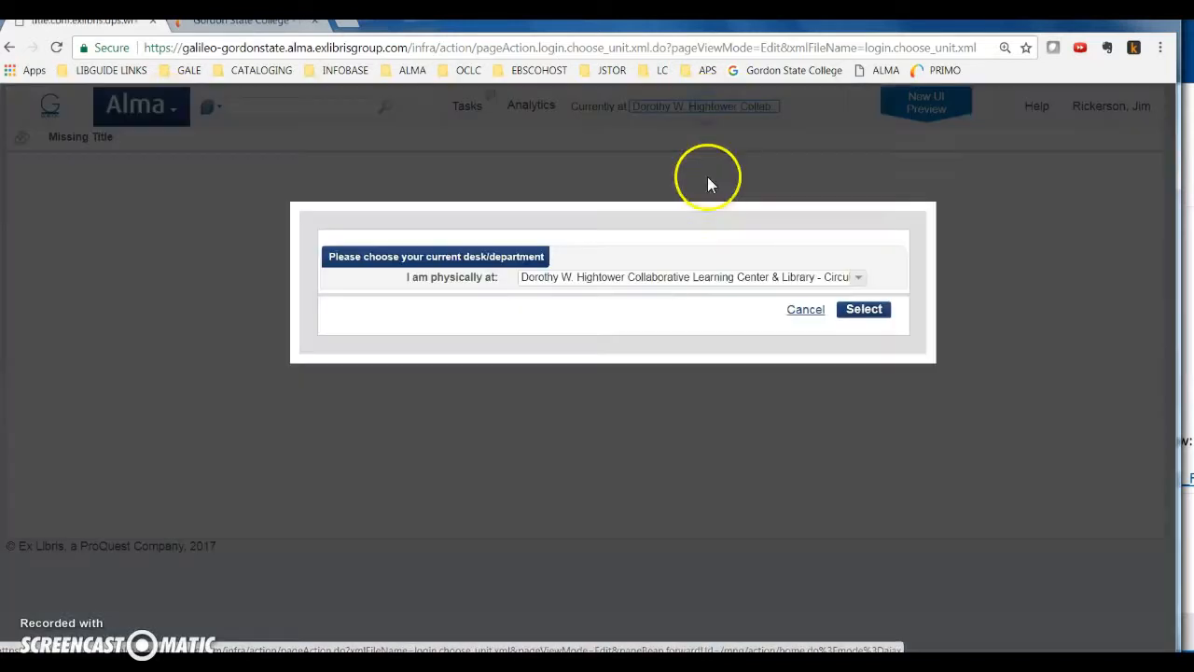
left_click(713, 276)
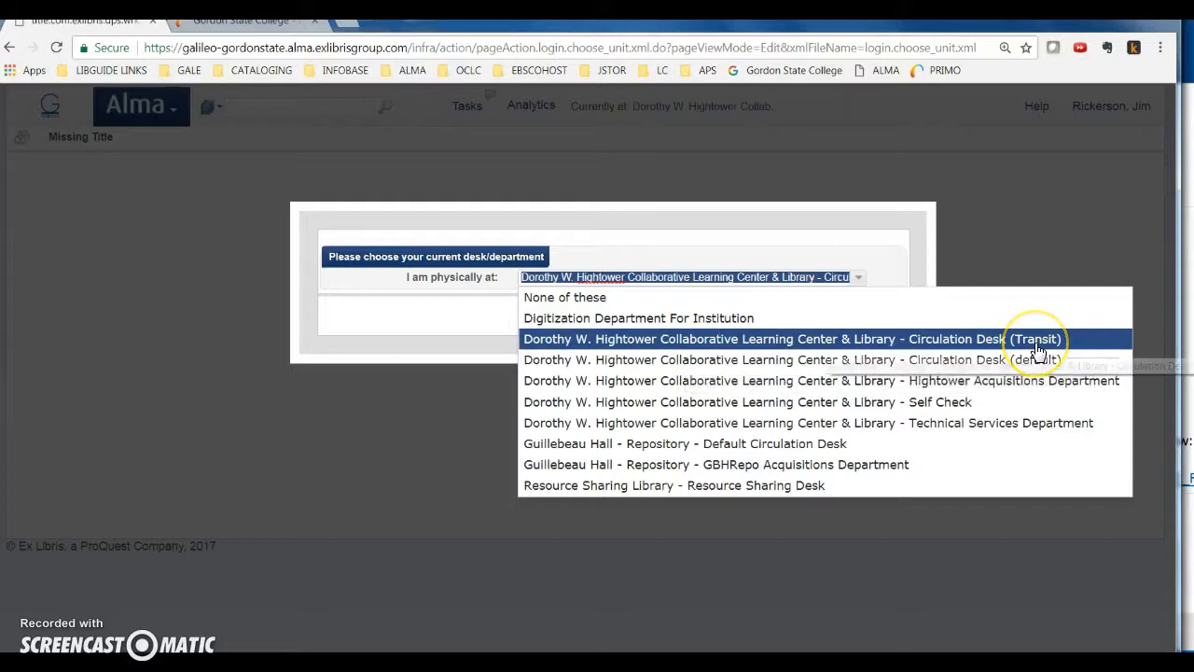
left_click(344, 394)
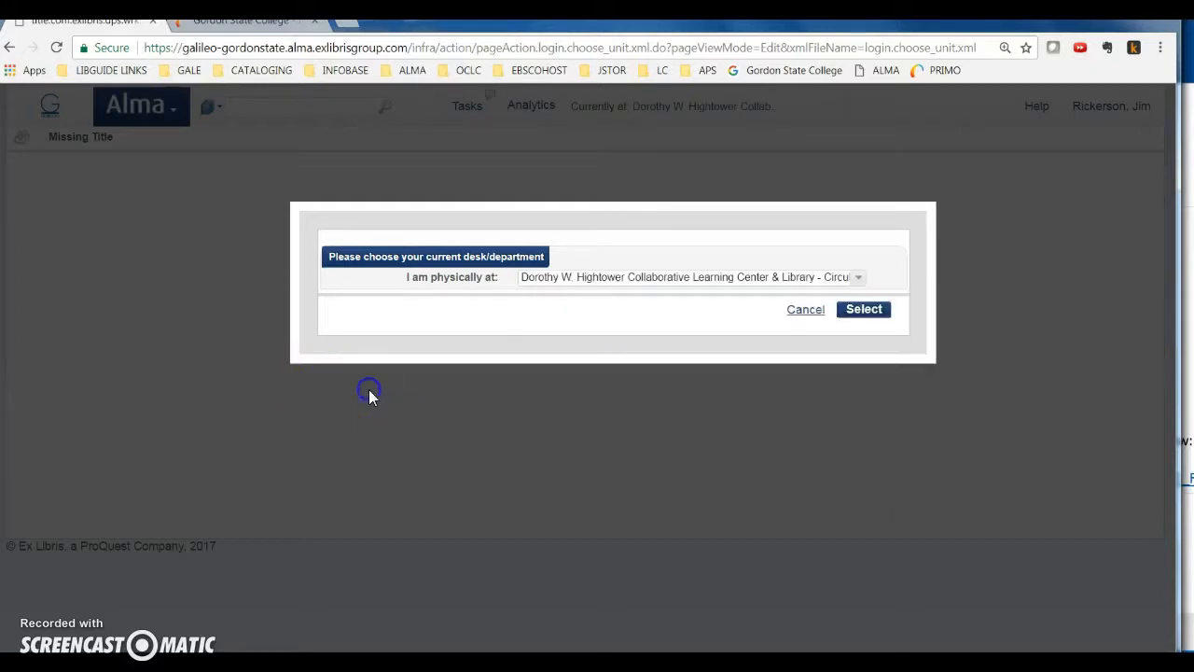
left_click(798, 319)
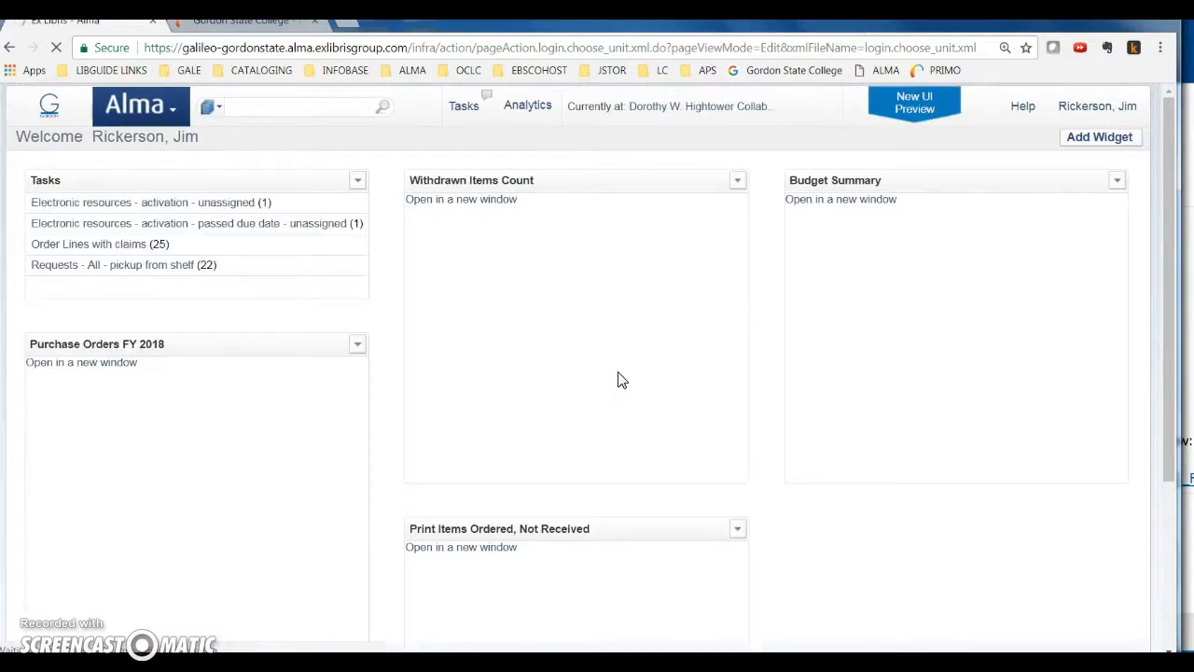
Open the fulfillment configuration for the Dorothy W. Hightower Collaborative Learning Center & Library and display its circulation desks list
left_click(566, 374)
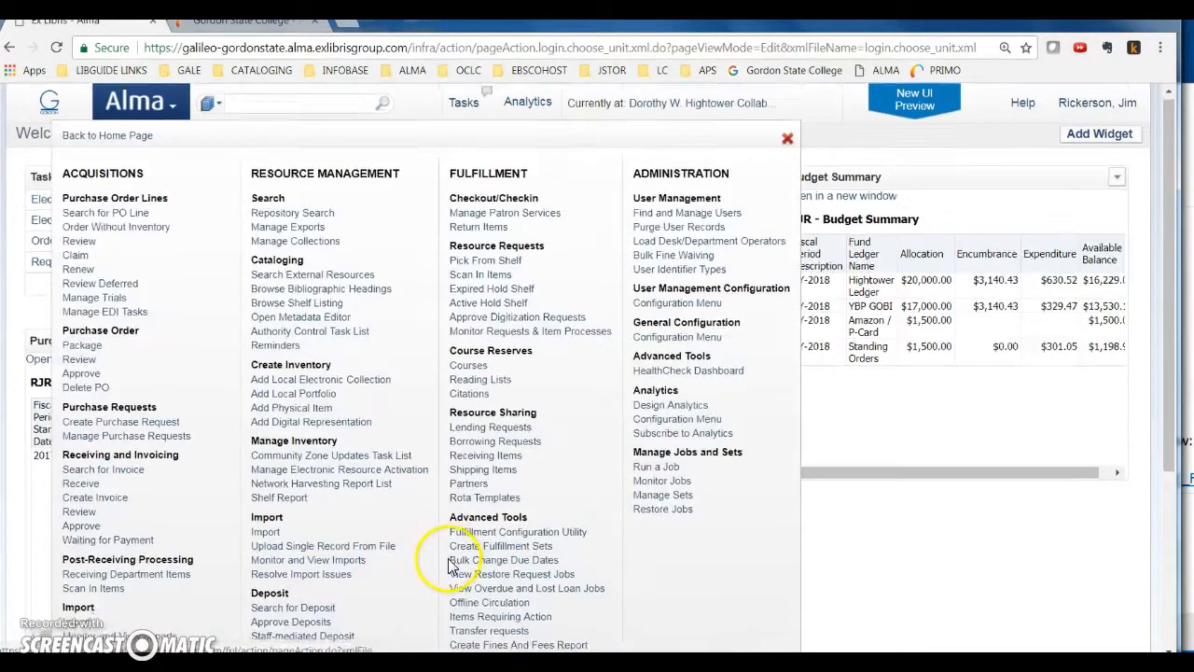
scroll(476, 550, "down", 3)
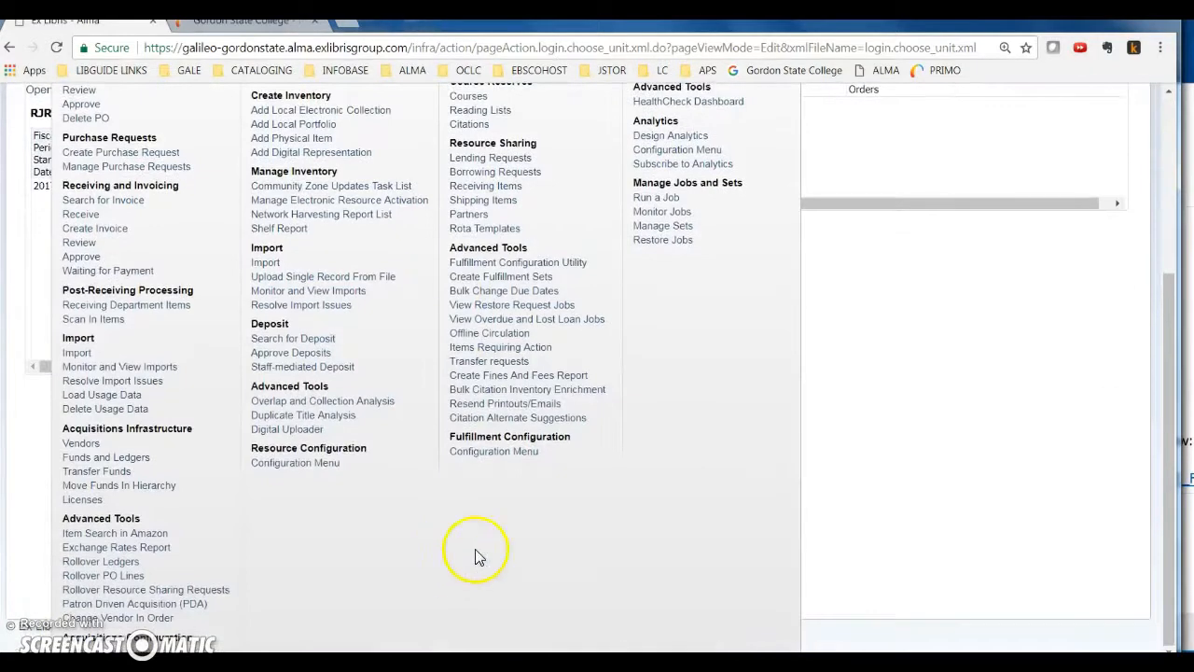
left_click(479, 452)
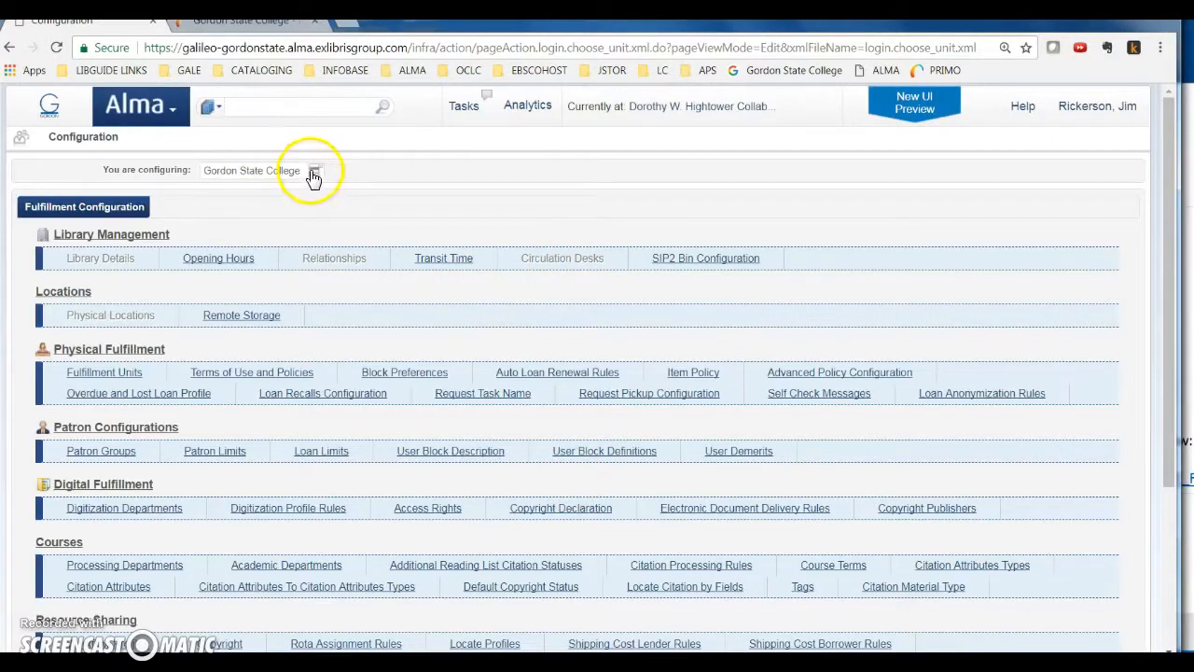
left_click(314, 177)
left_click(248, 230)
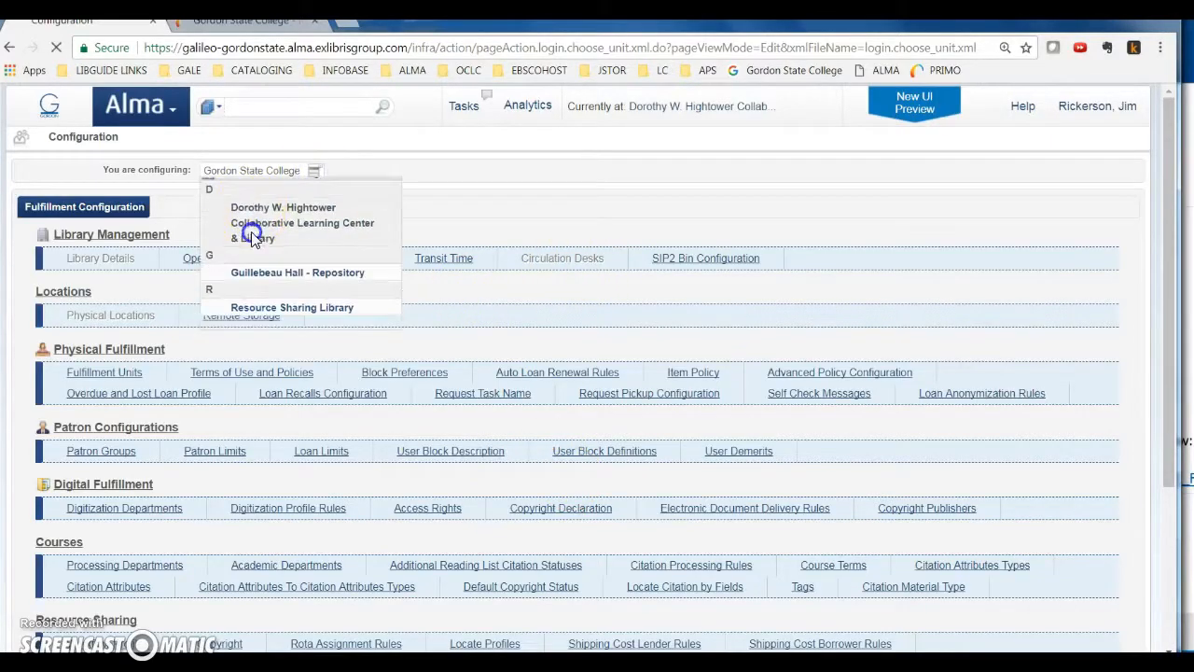
left_click(558, 259)
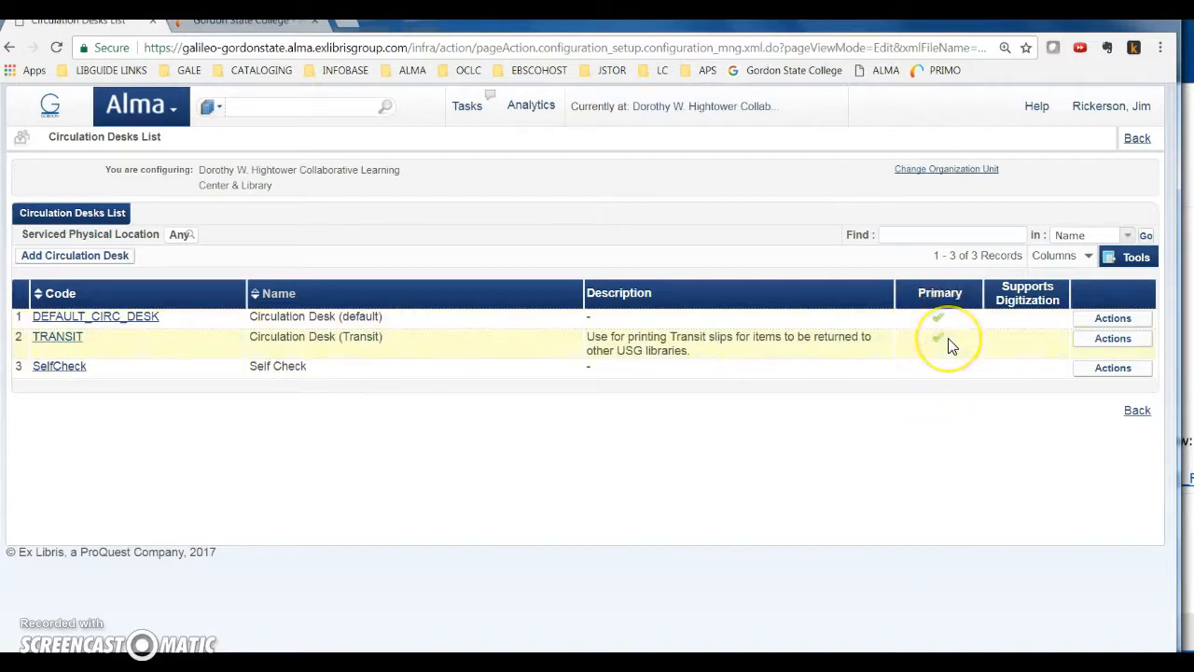
Review the general details and physical locations of the TRANSIT circulation desk, leaving without saving
left_click(1110, 338)
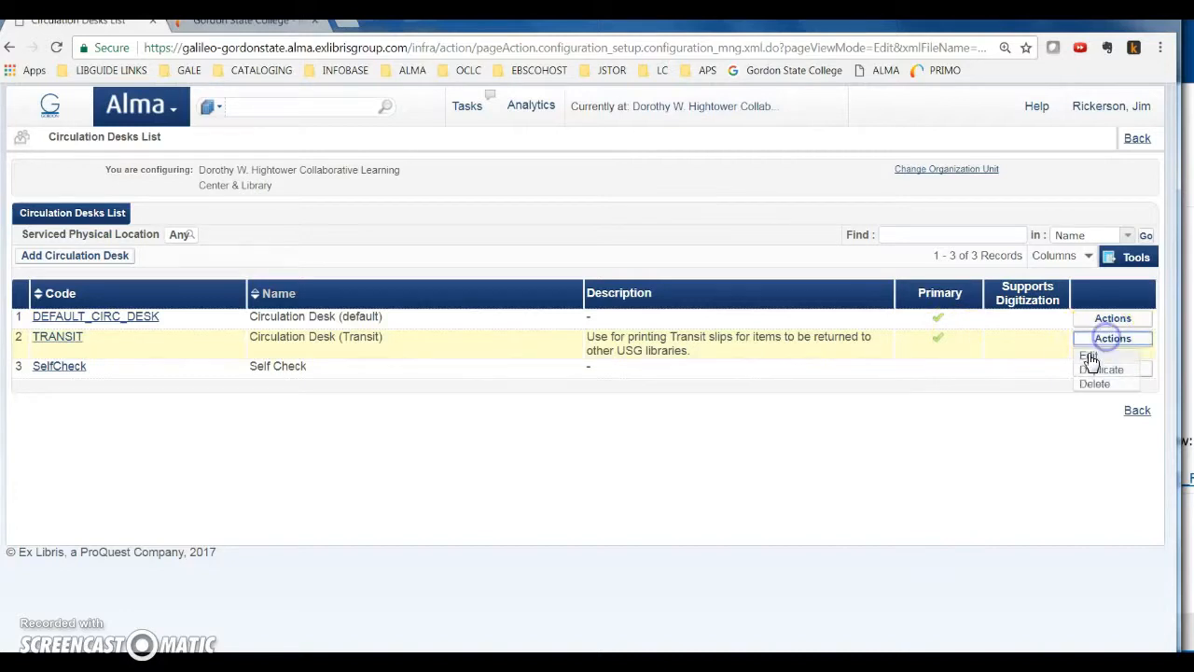
left_click(1090, 358)
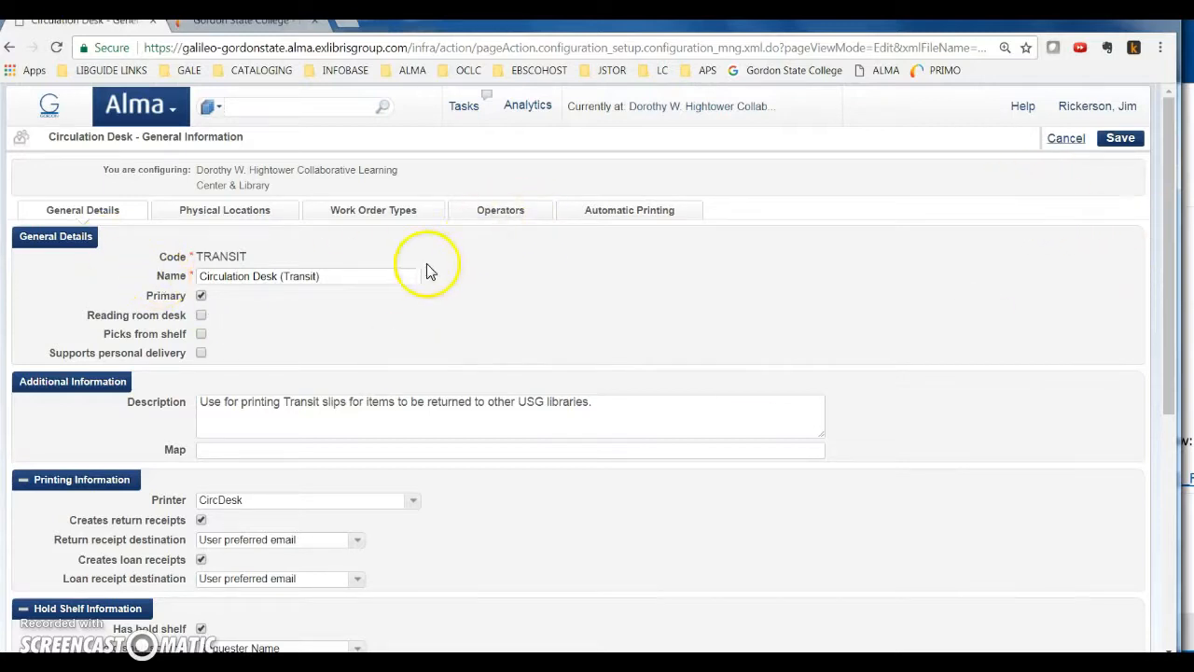
left_click(249, 211)
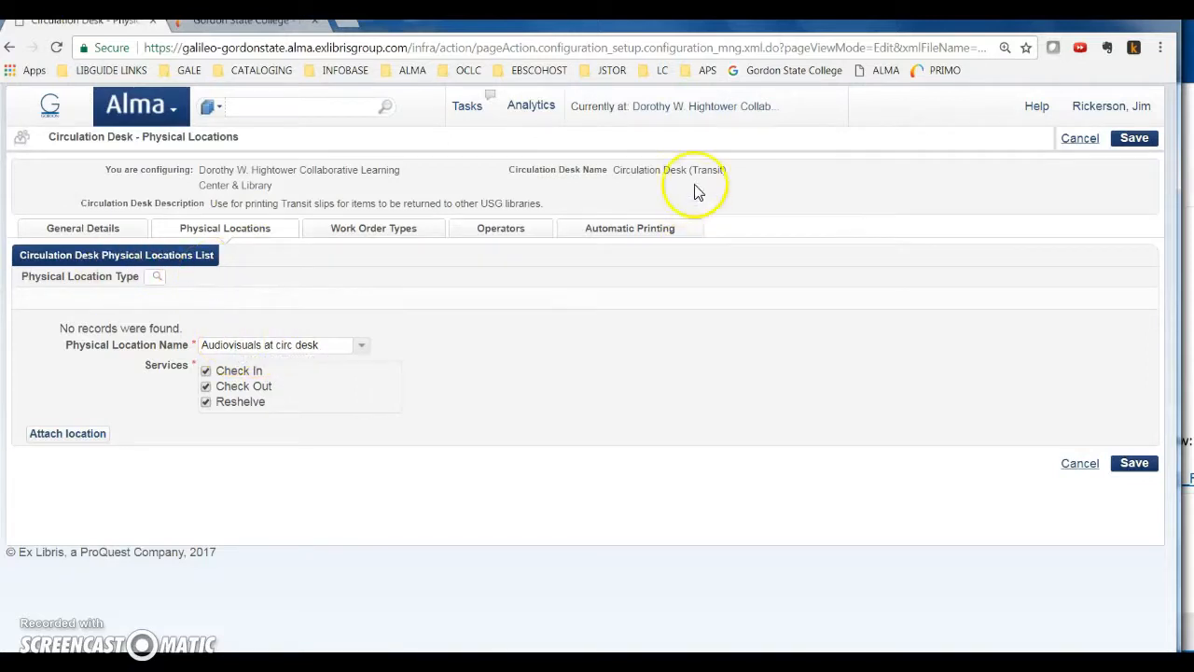
left_click_drag(638, 169, 747, 170)
left_click(1079, 139)
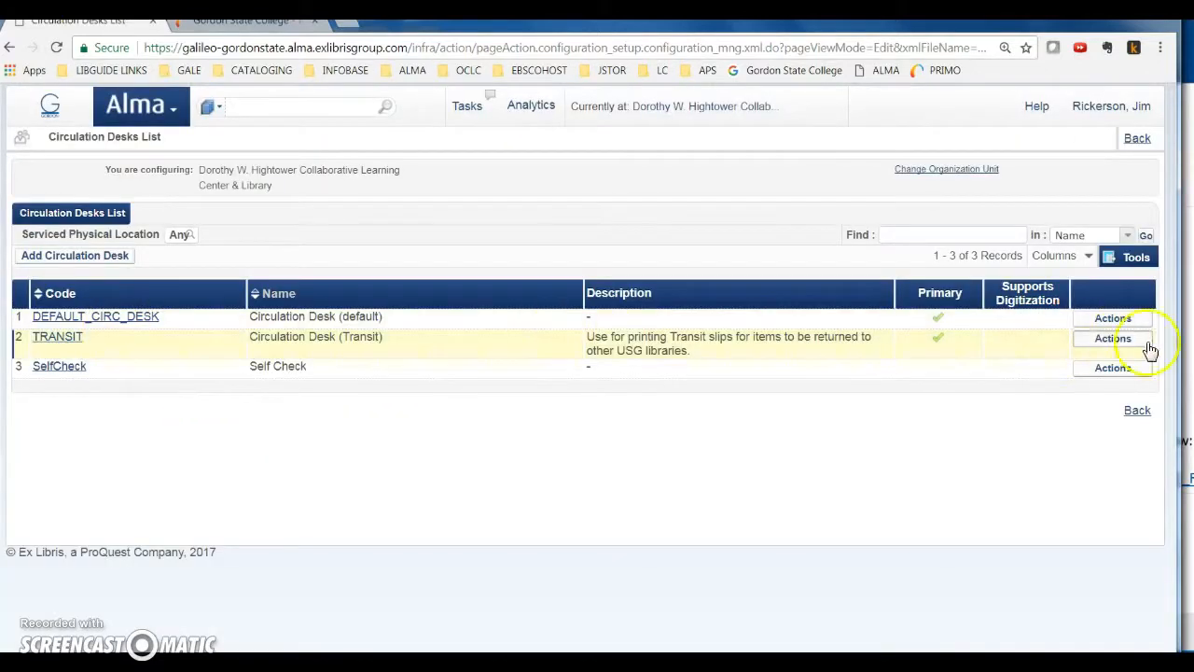
Open the DEFAULT_CIRC_DESK circulation desk and review its physical locations with their Check In, Check Out and Reshelve services
left_click(1112, 338)
left_click(1091, 338)
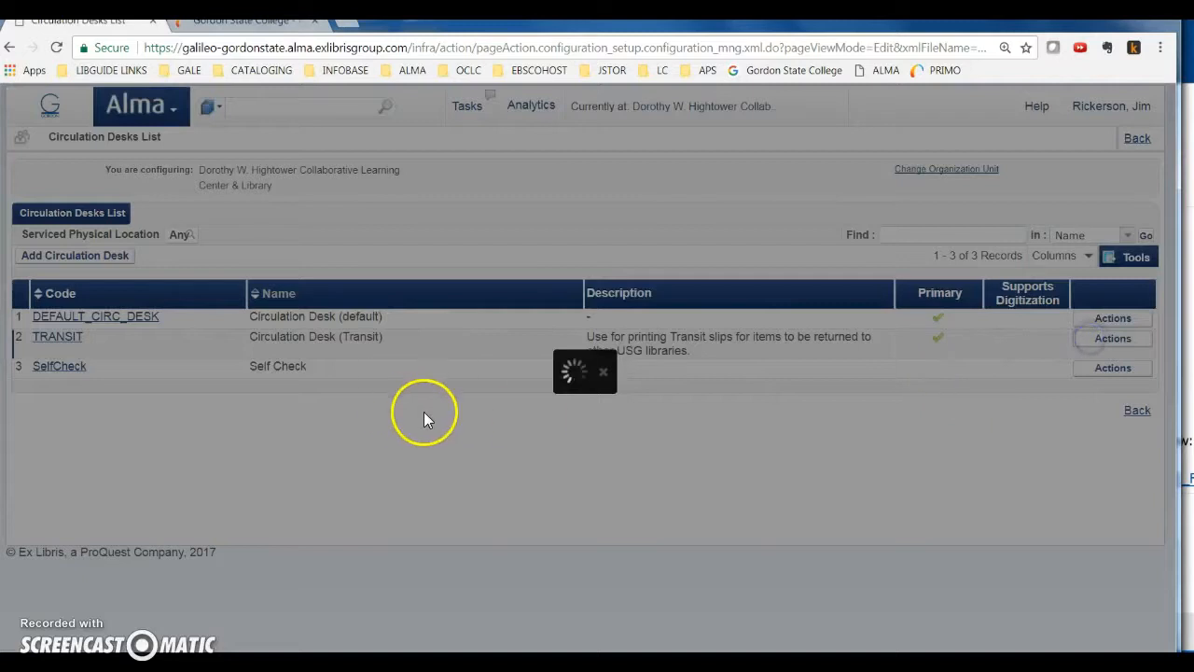
left_click(258, 211)
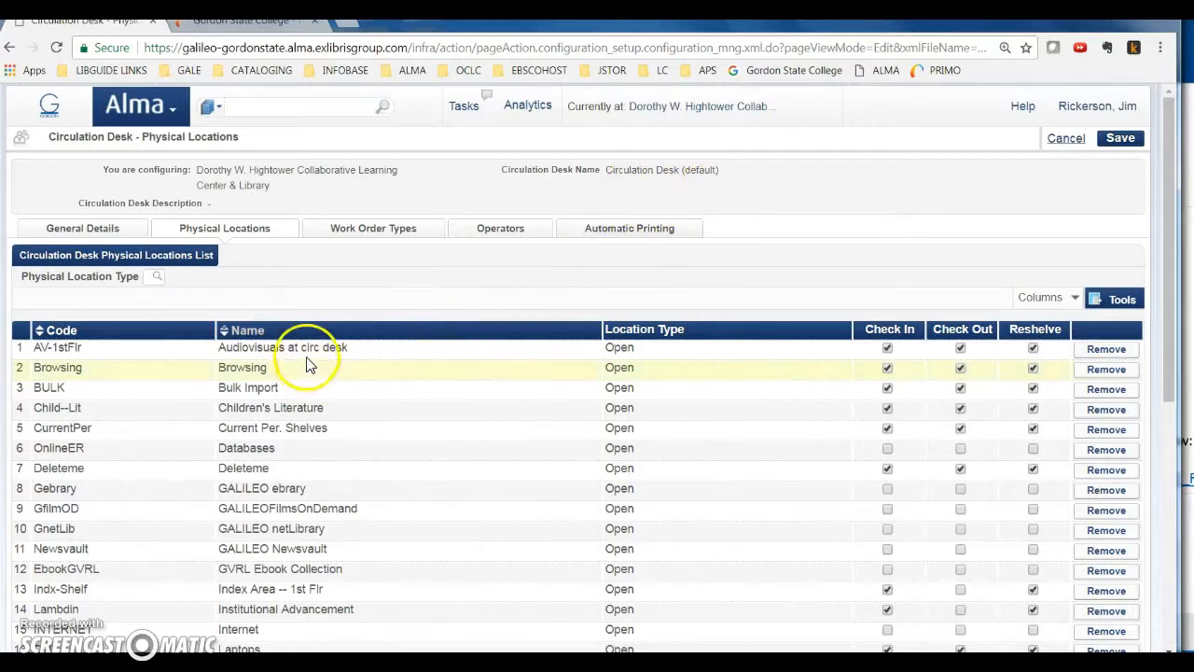
scroll(391, 372, "down", 3)
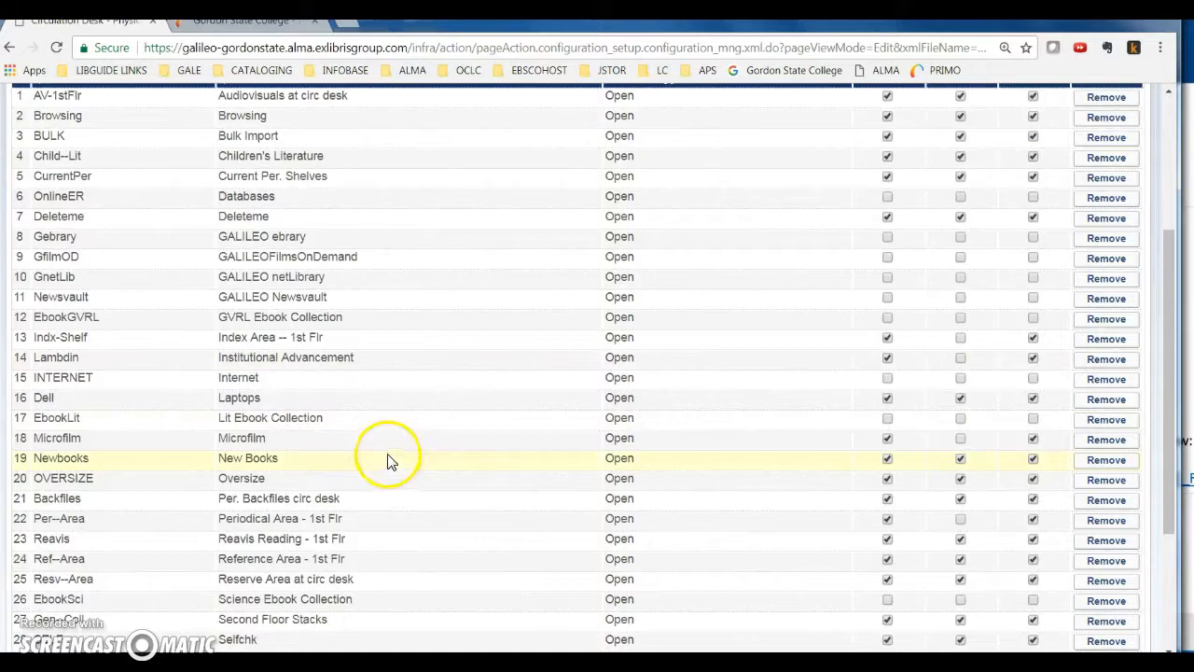
scroll(364, 451, "down", 1)
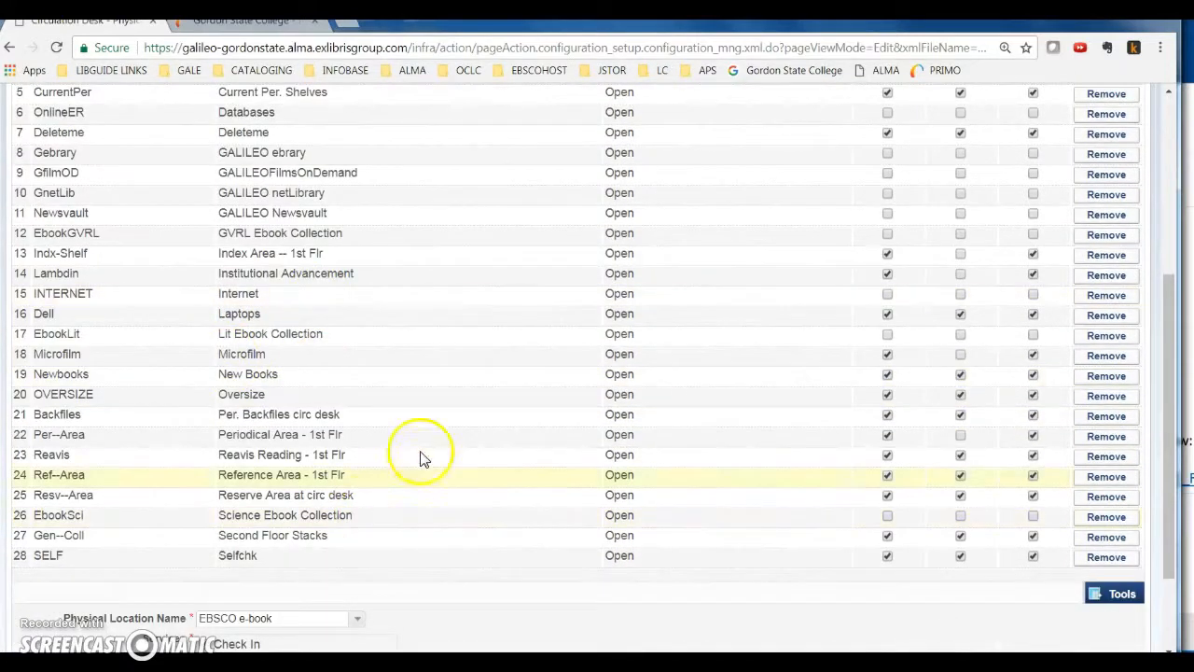
scroll(421, 453, "up", 2)
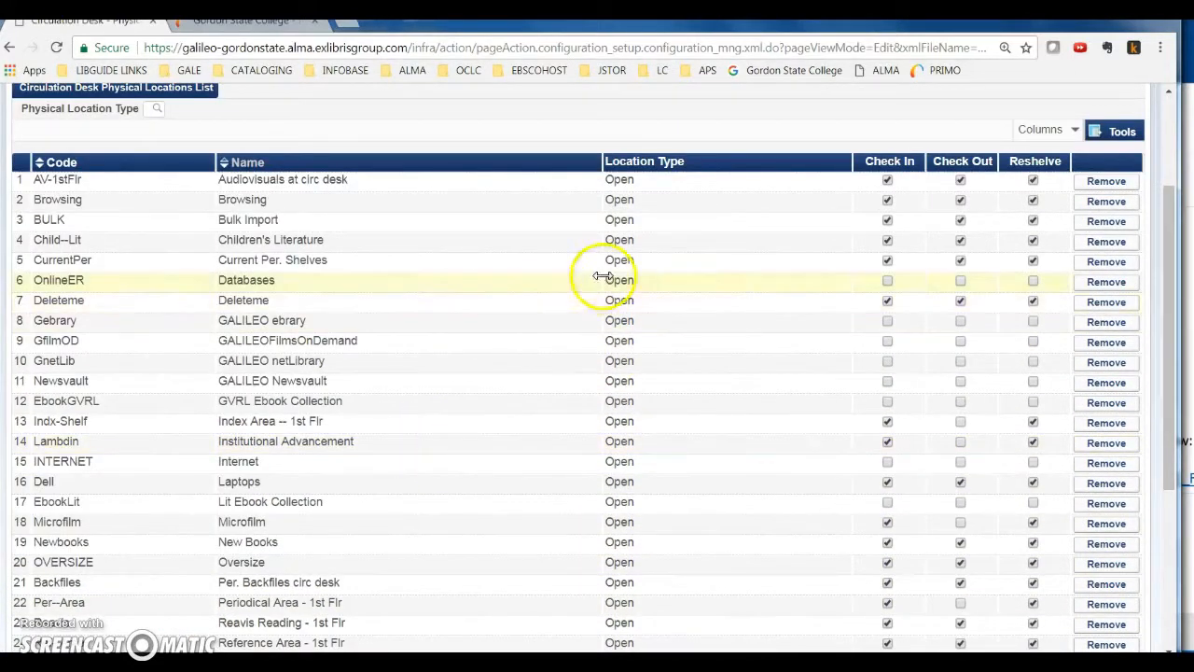
Leave the default desk's physical locations without saving, and examine the Circulation Desk (Transit) option in the current desk/department choice without switching desks
scroll(280, 203, "up", 2)
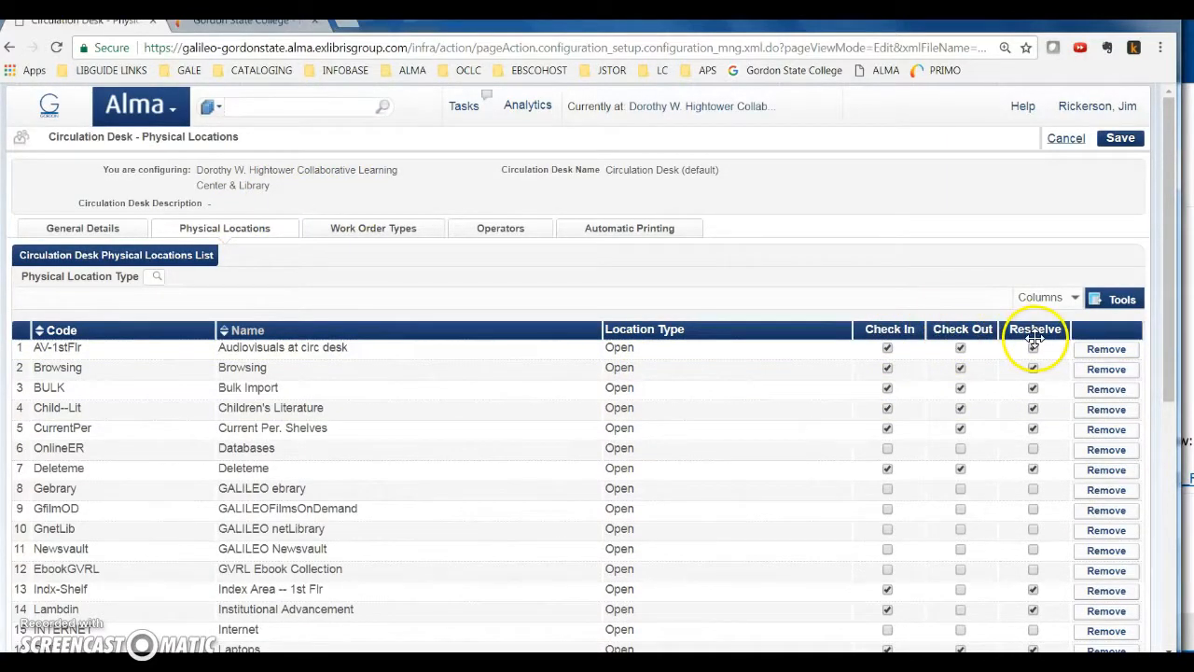
left_click(1079, 138)
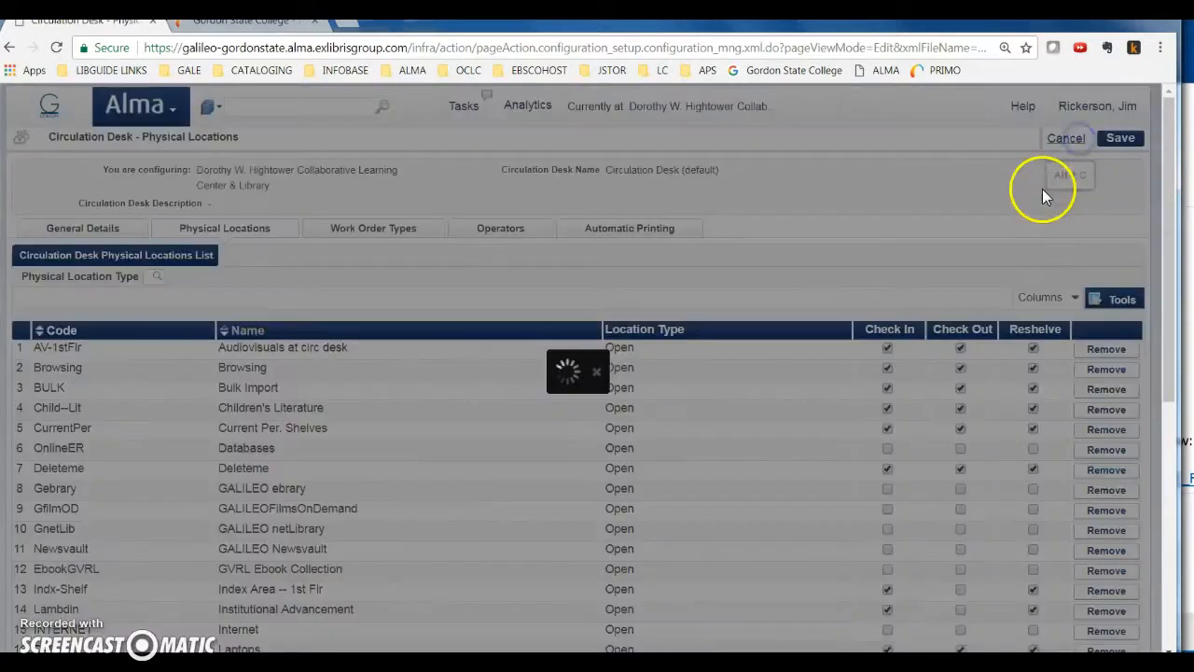
left_click(706, 107)
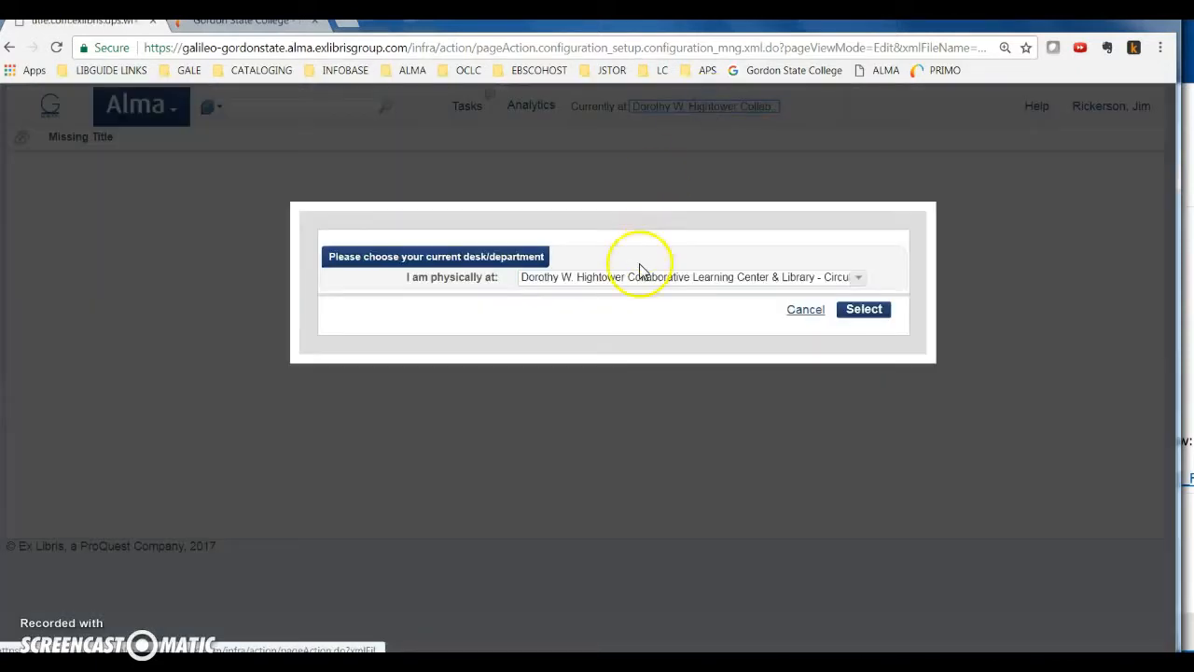
left_click(640, 276)
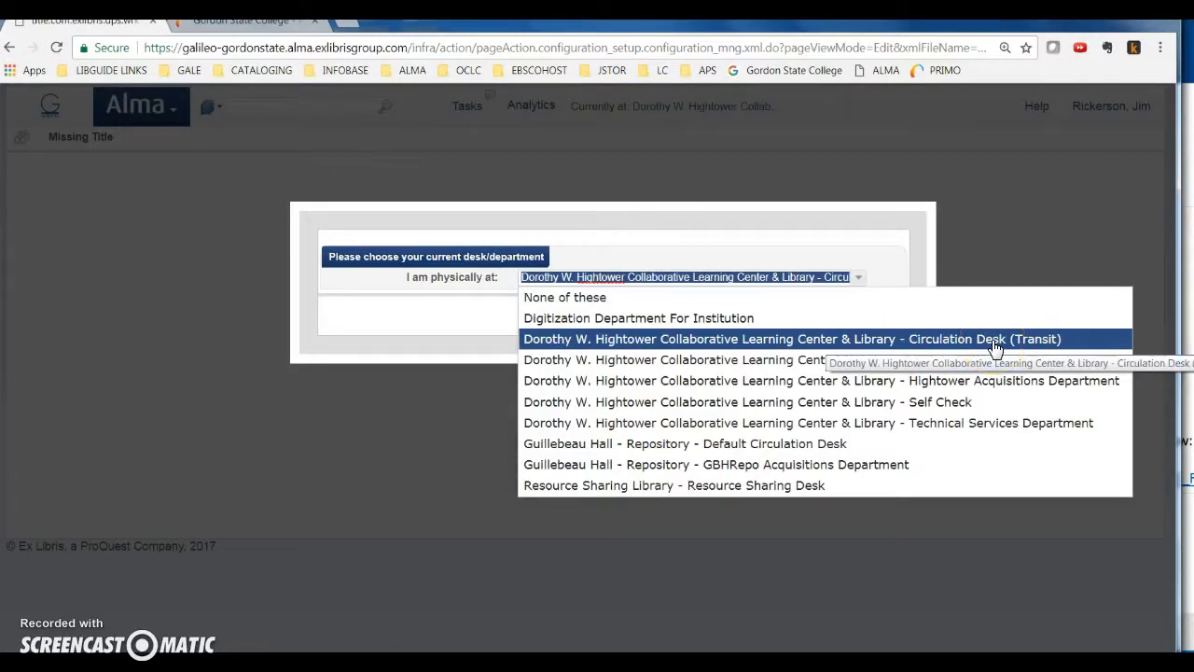
left_click(1026, 345)
left_click(1030, 347)
left_click(1055, 348)
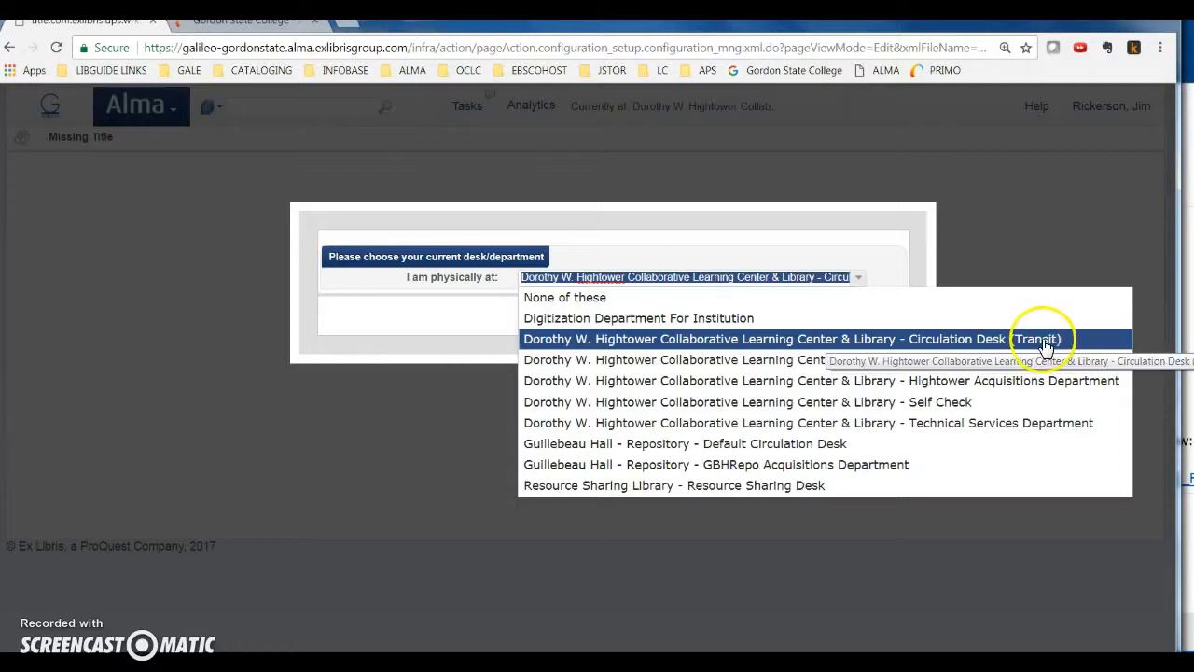
left_click(1049, 244)
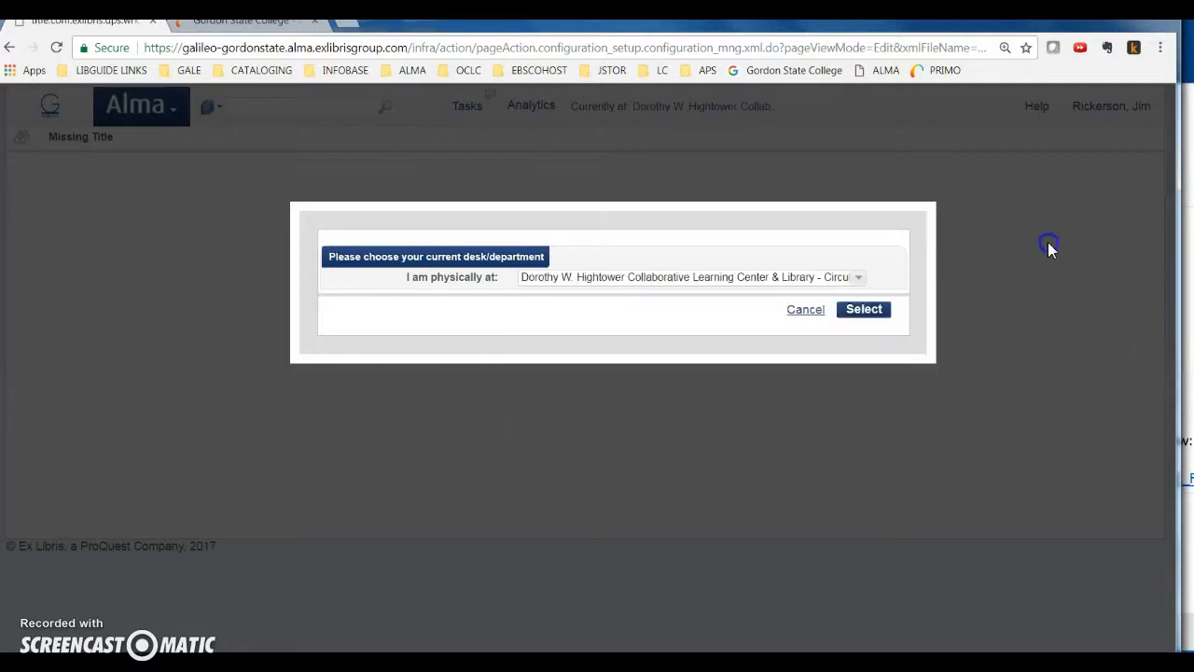
left_click(806, 318)
left_click(676, 175)
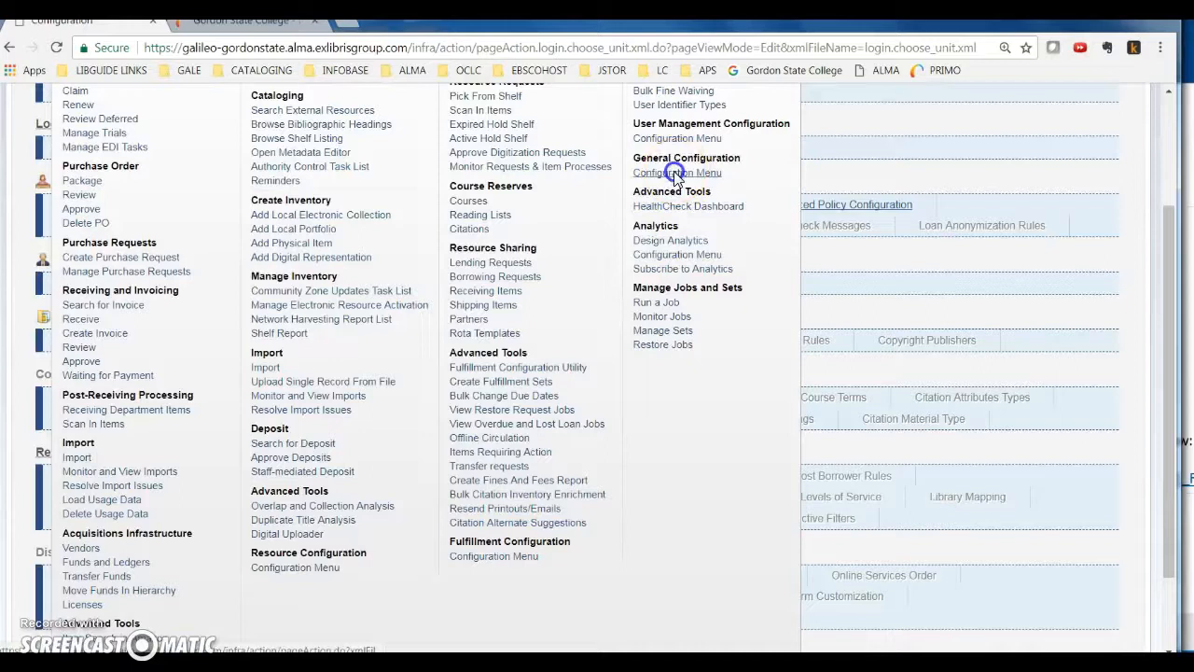
scroll(395, 405, "down", 2)
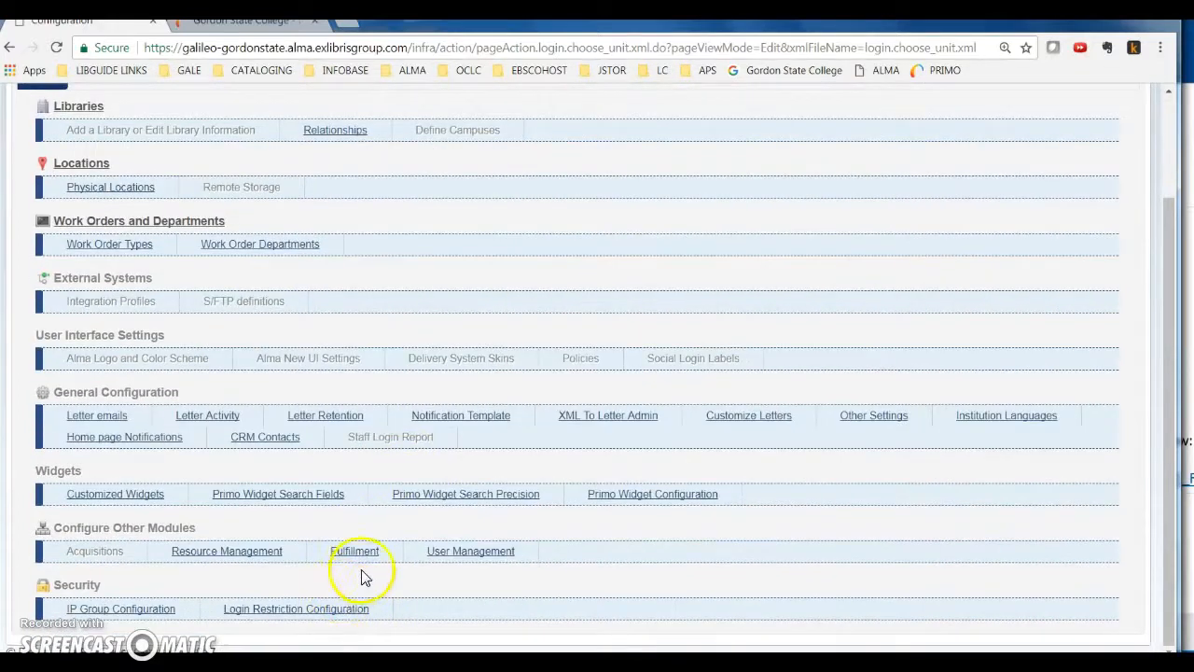
scroll(205, 414, "up", 2)
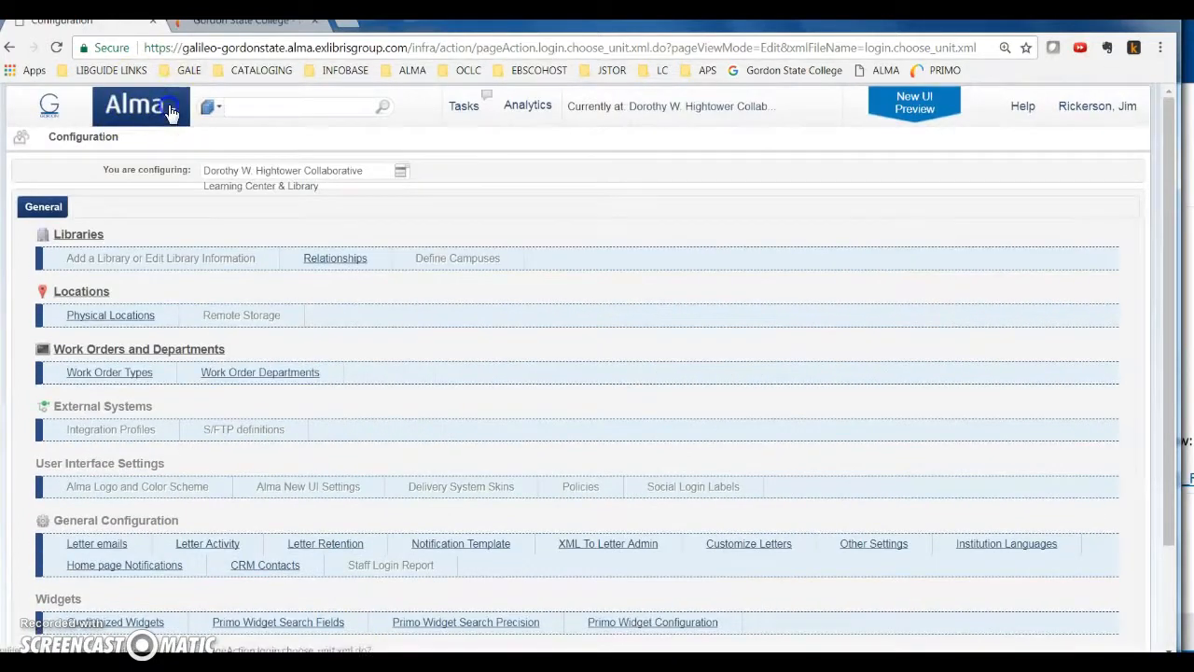
Display the printers list in the fulfillment configuration and review which circulation desks each printer serves
left_click(171, 111)
scroll(522, 569, "down", 3)
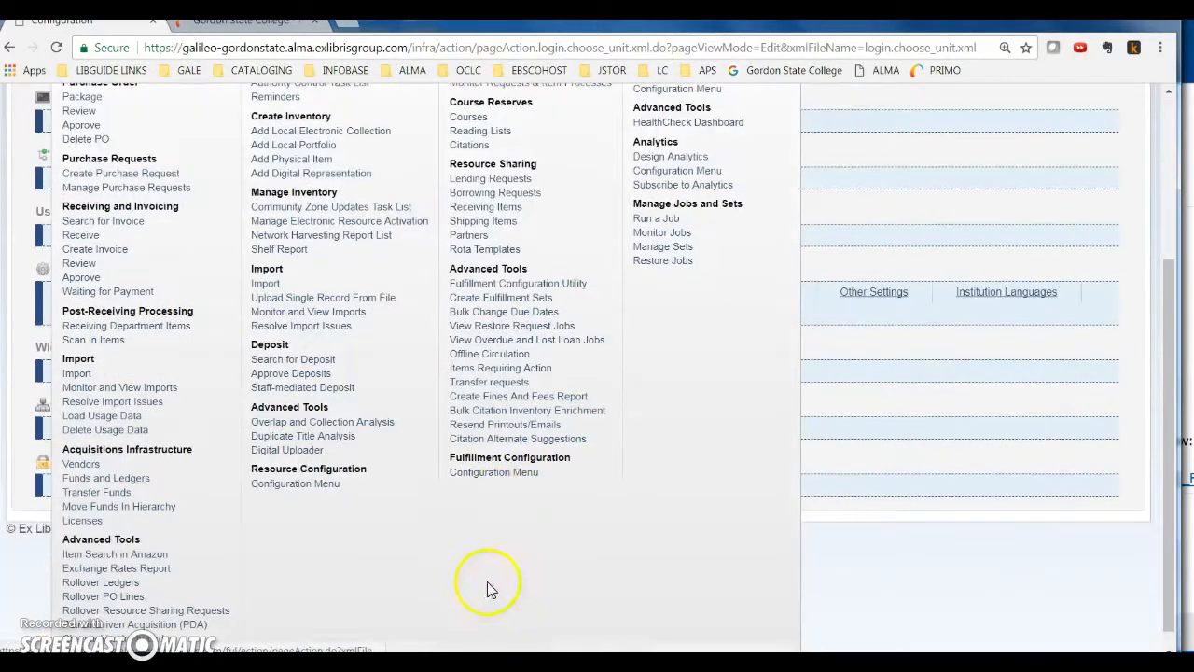
left_click(499, 473)
scroll(384, 588, "down", 5)
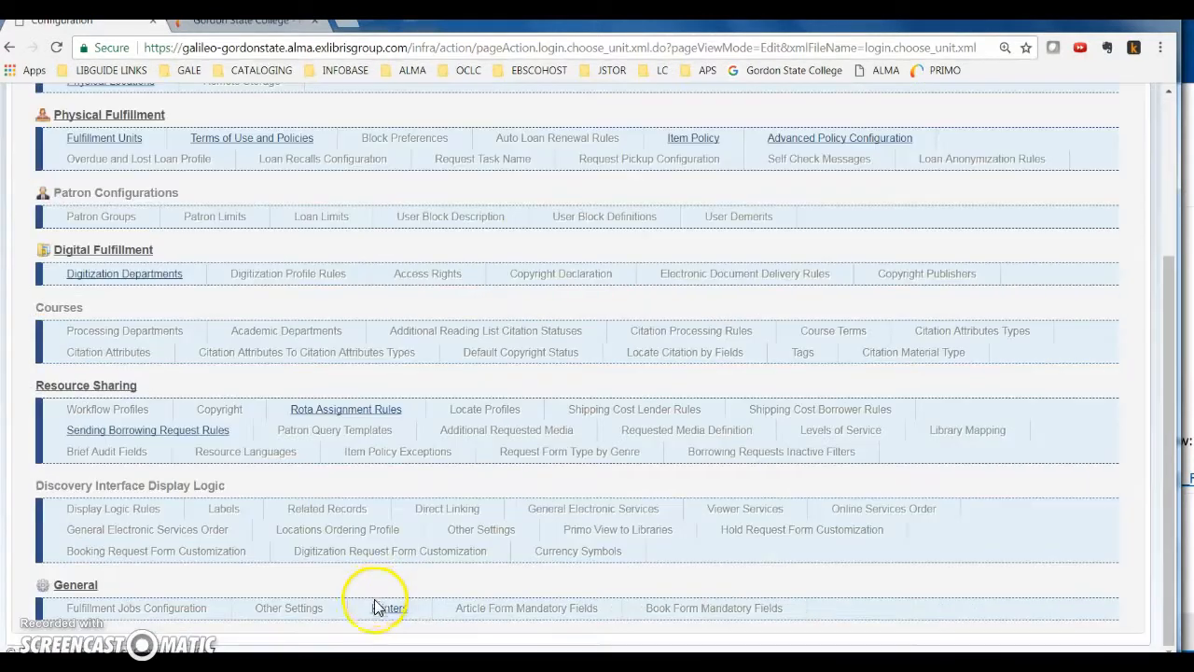
left_click(389, 609)
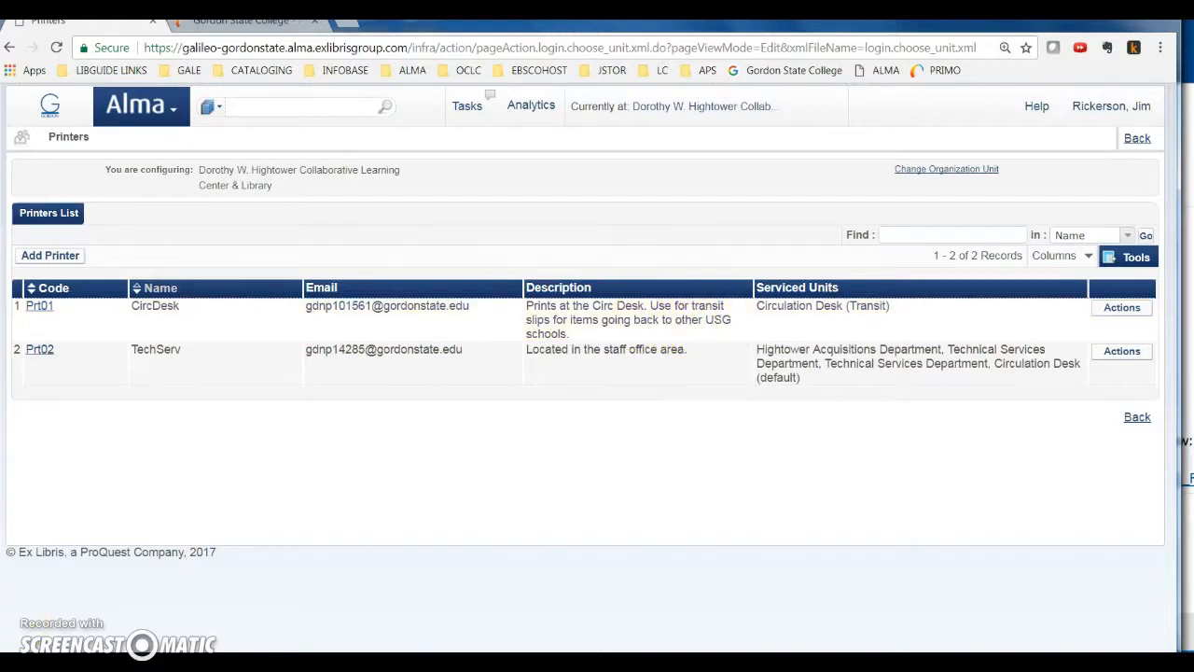
Open the record of the CircDesk printer, code Prt01, and review its details
left_click(1122, 307)
left_click(1111, 322)
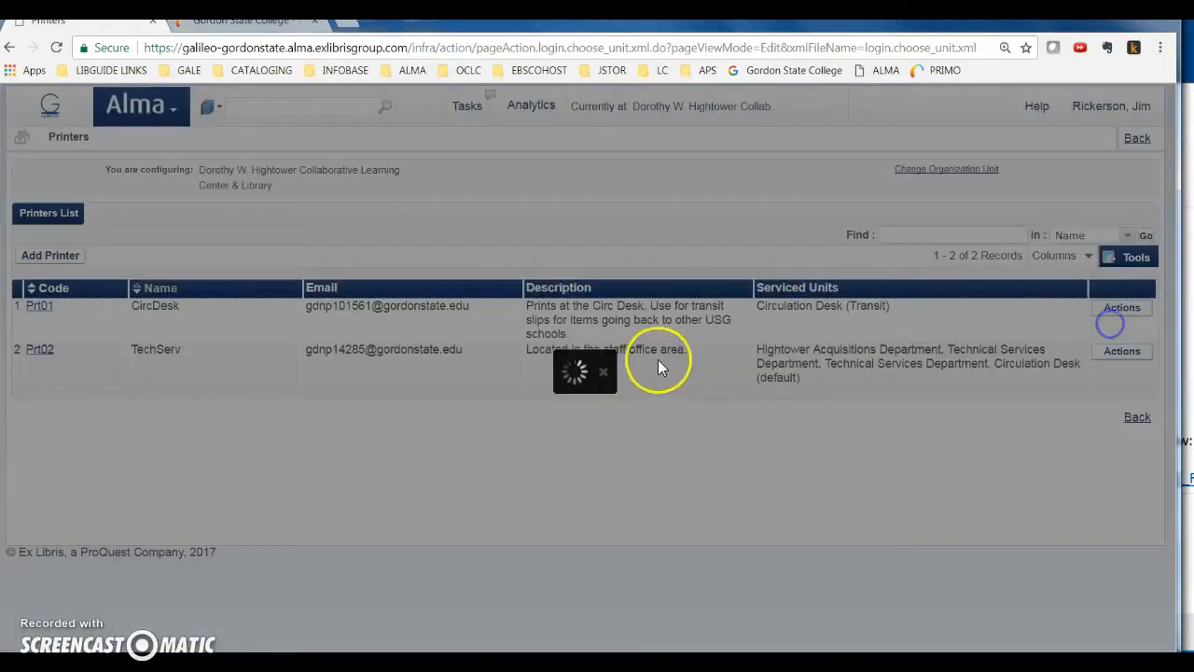
scroll(434, 420, "down", 1)
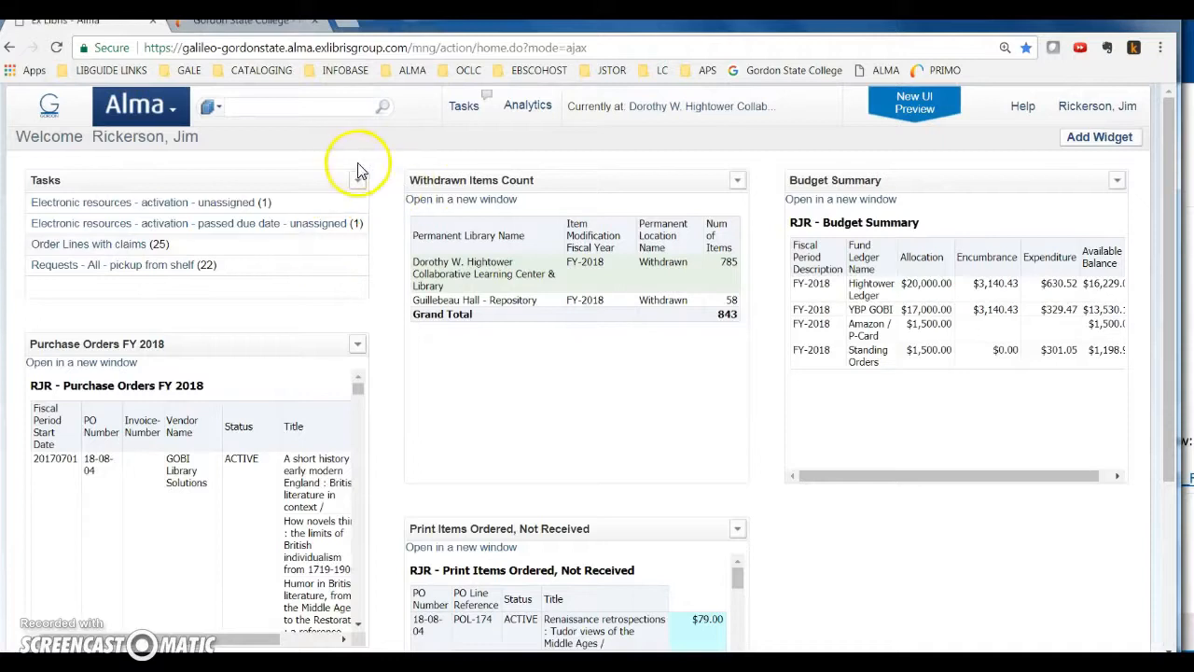
Set the current desk to Dorothy W. Hightower Collaborative Learning Center & Library - Circulation Desk (Transit)
left_click(688, 109)
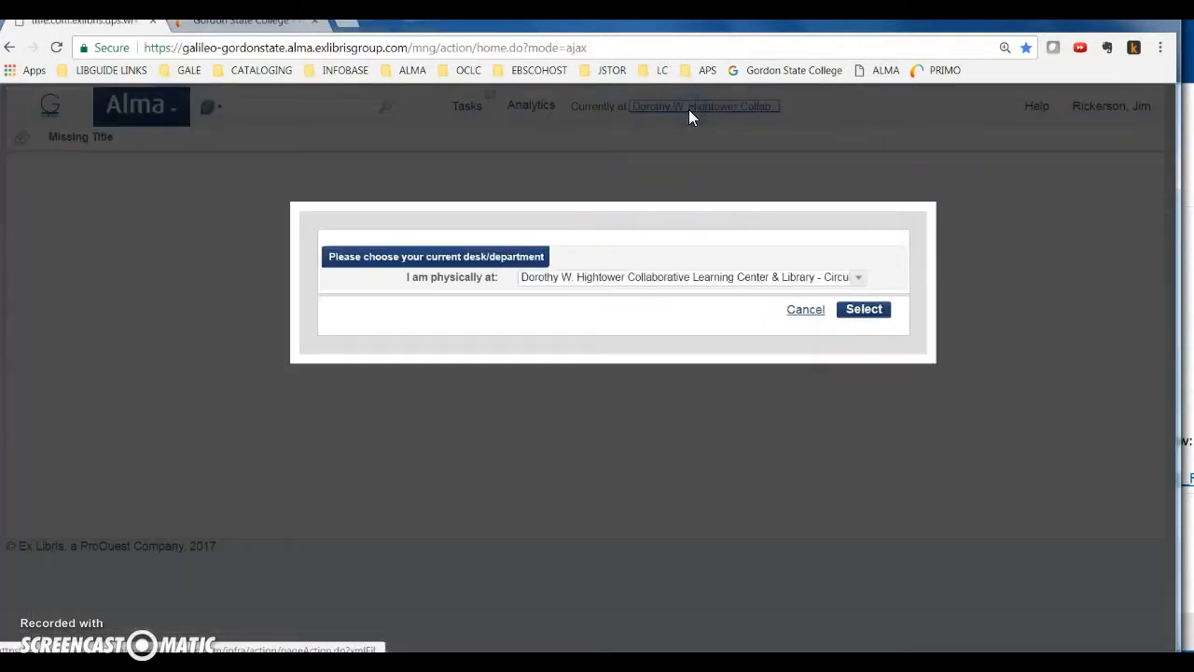
left_click(718, 278)
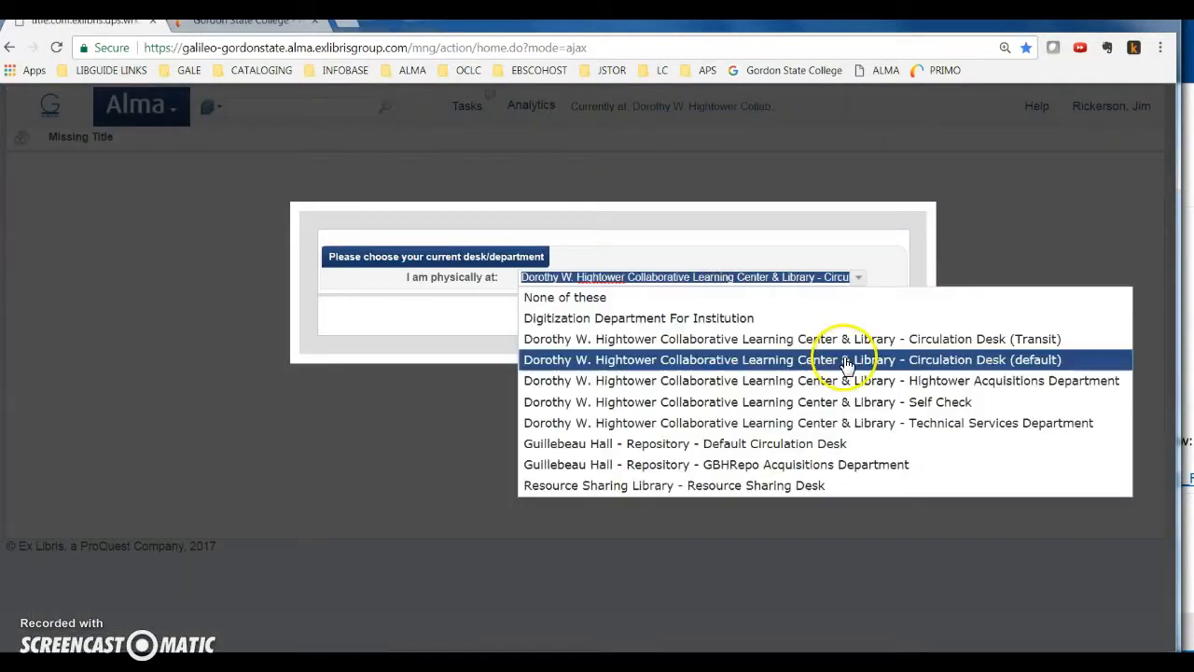
left_click(975, 341)
left_click(877, 313)
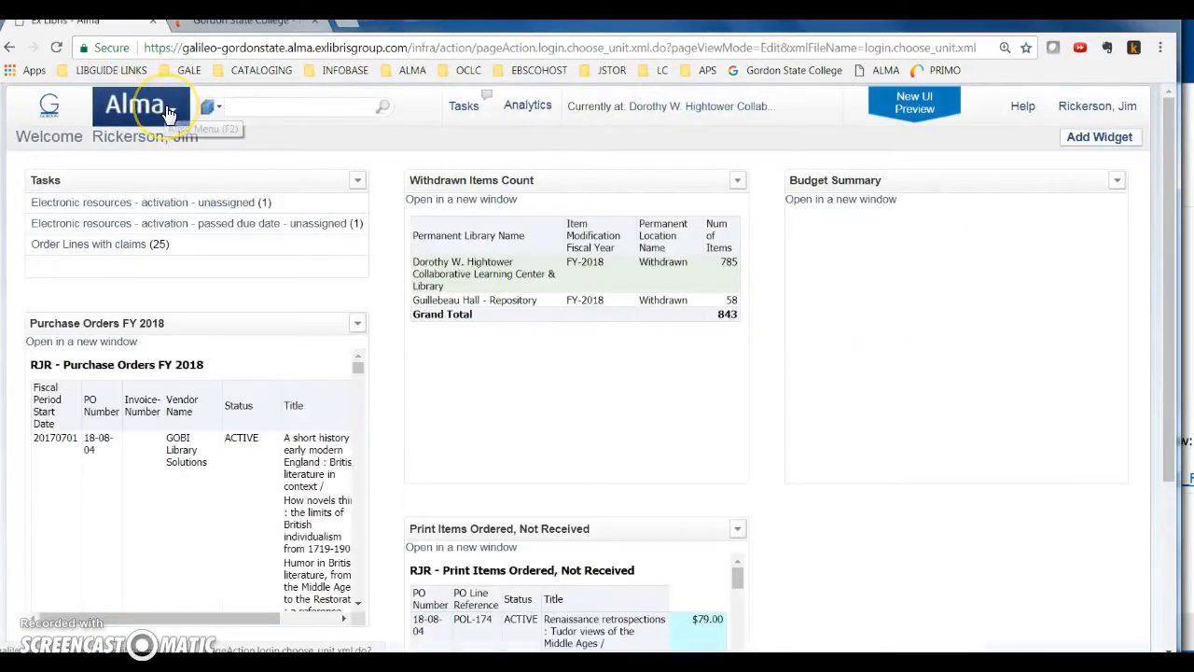
left_click(169, 110)
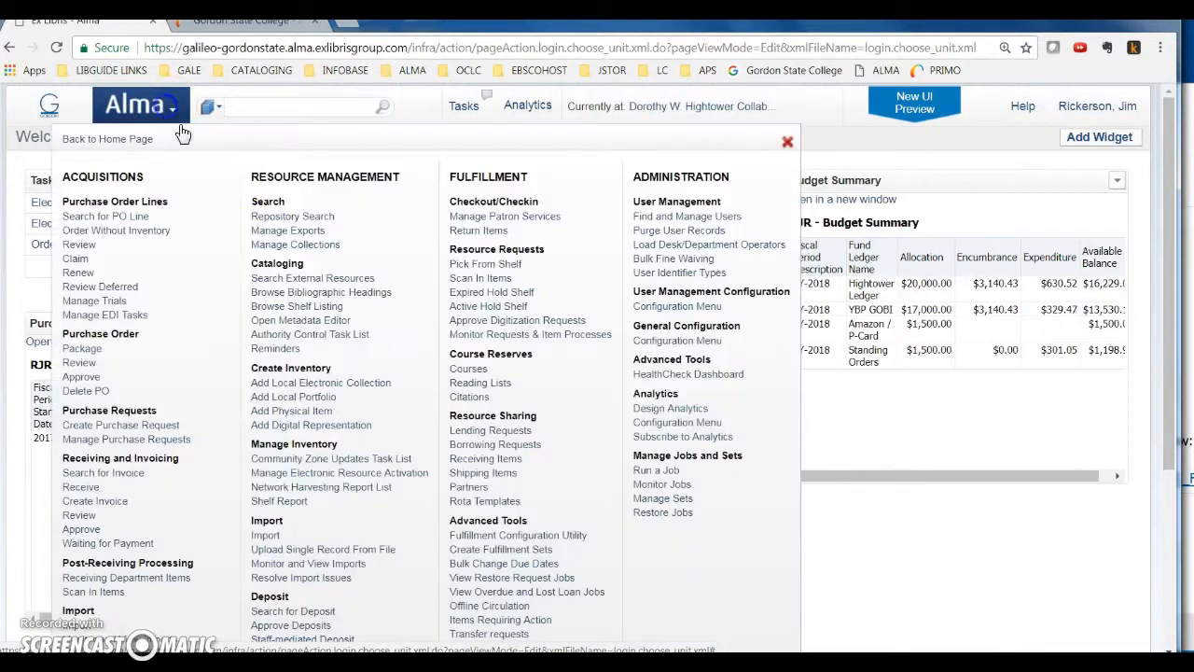
left_click(479, 231)
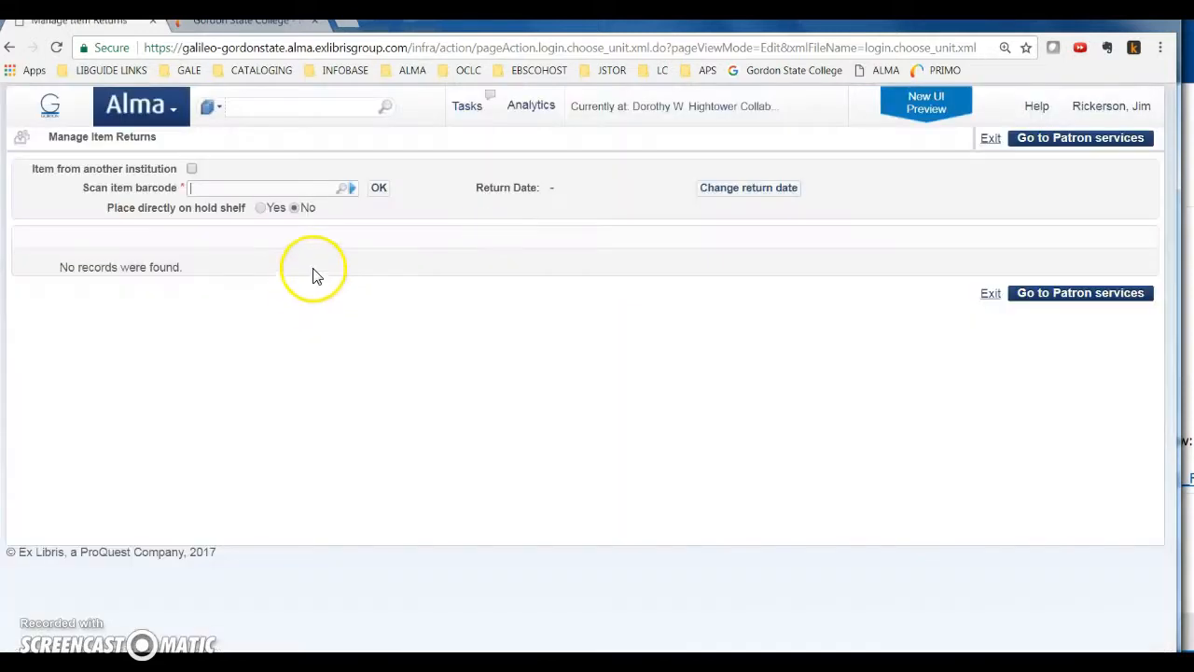
left_click(212, 188)
type("30445000410507")
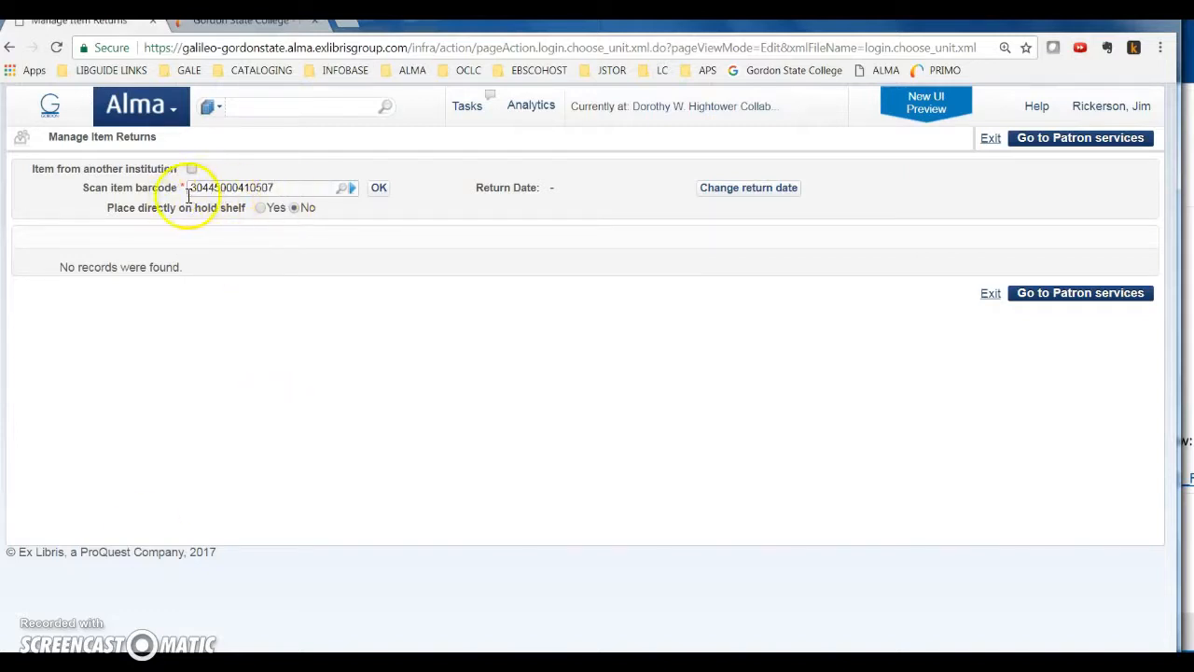
left_click(377, 194)
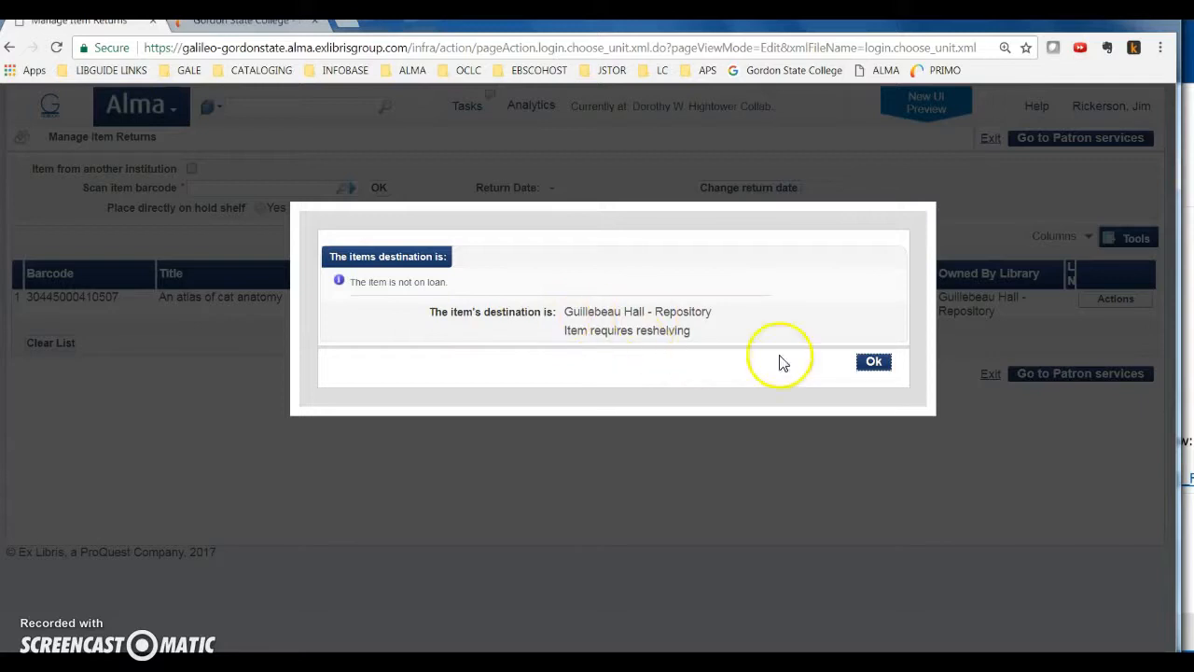
left_click(874, 363)
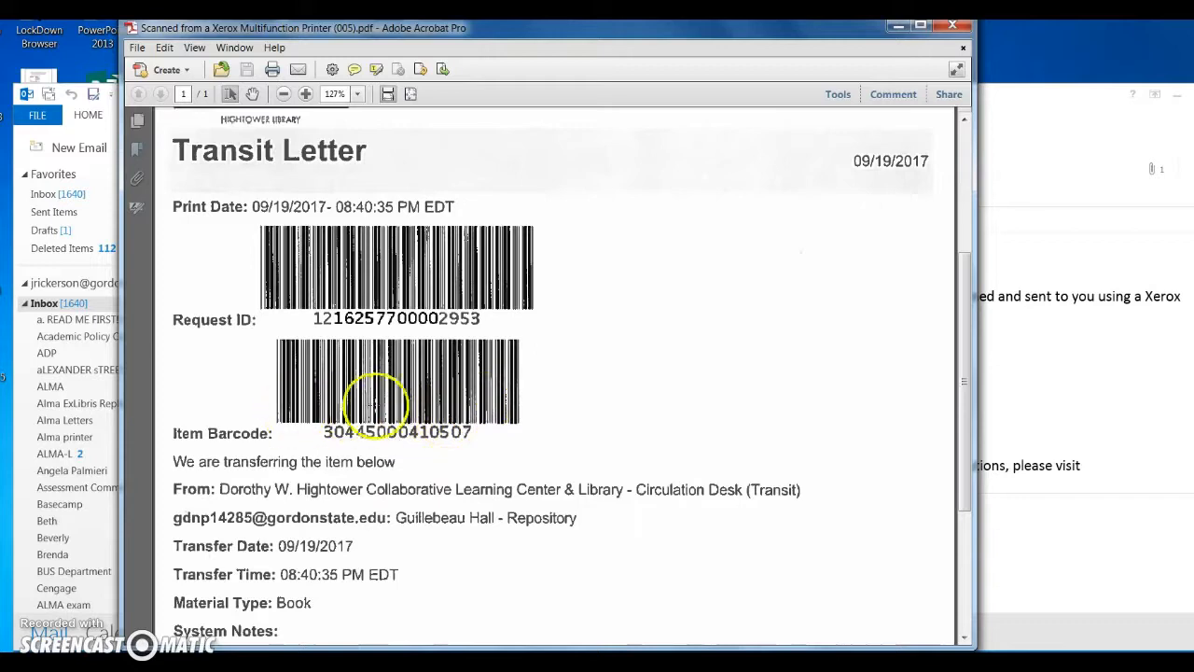
scroll(360, 408, "down", 1)
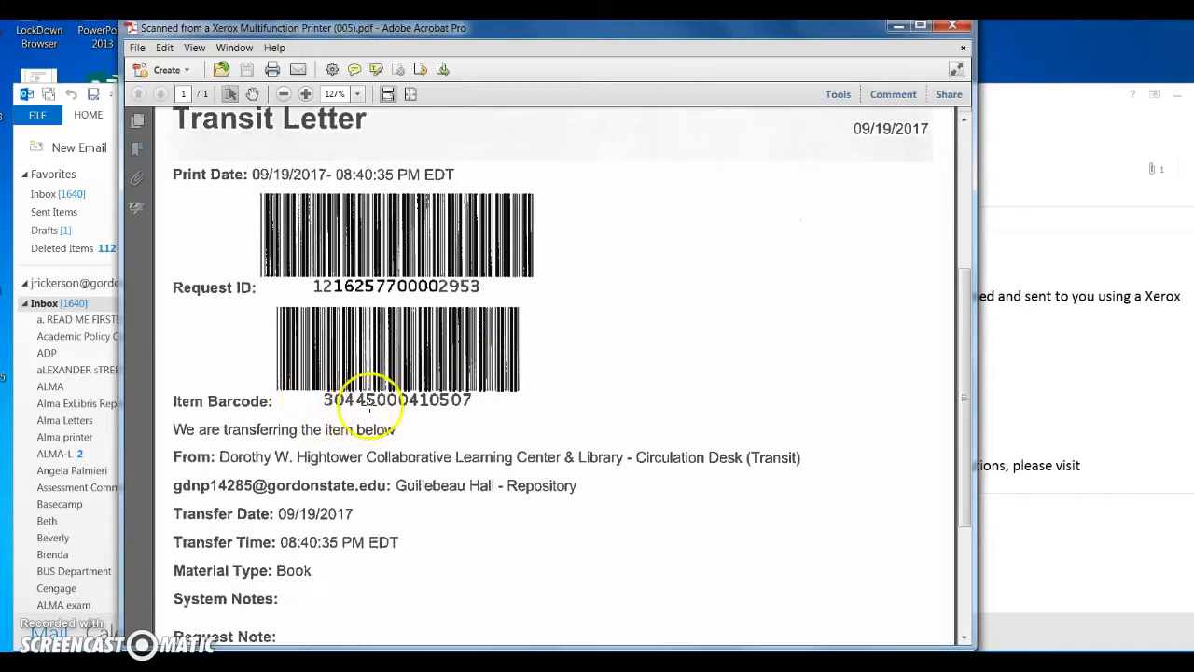
scroll(349, 492, "down", 5)
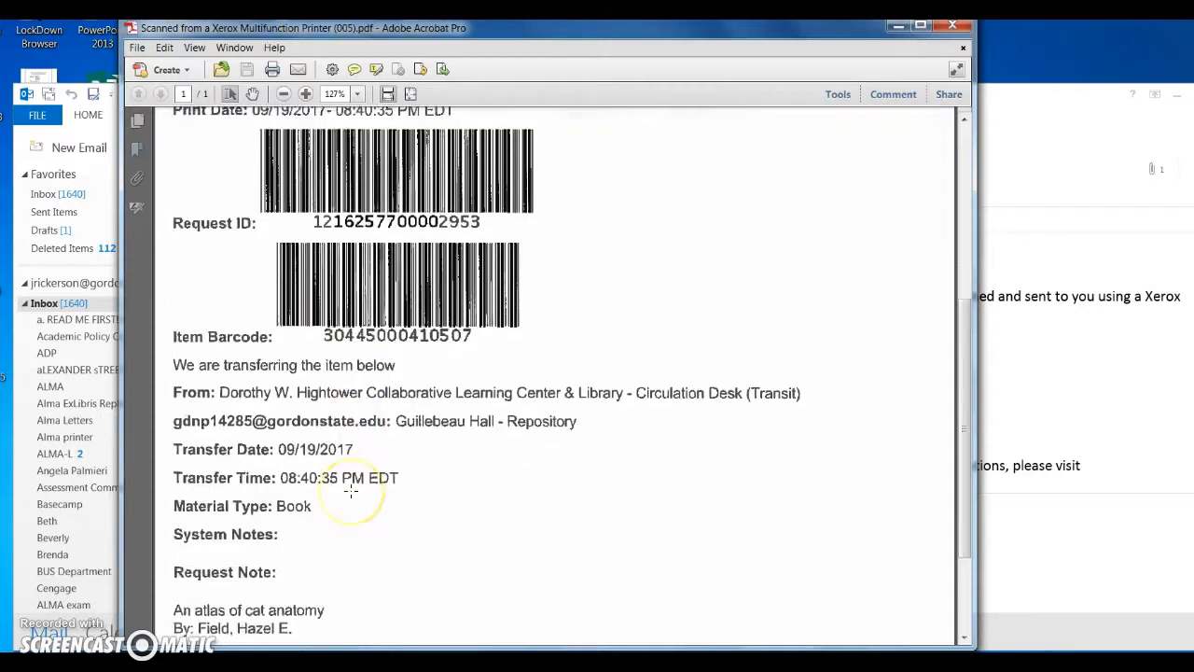
scroll(351, 490, "up", 5)
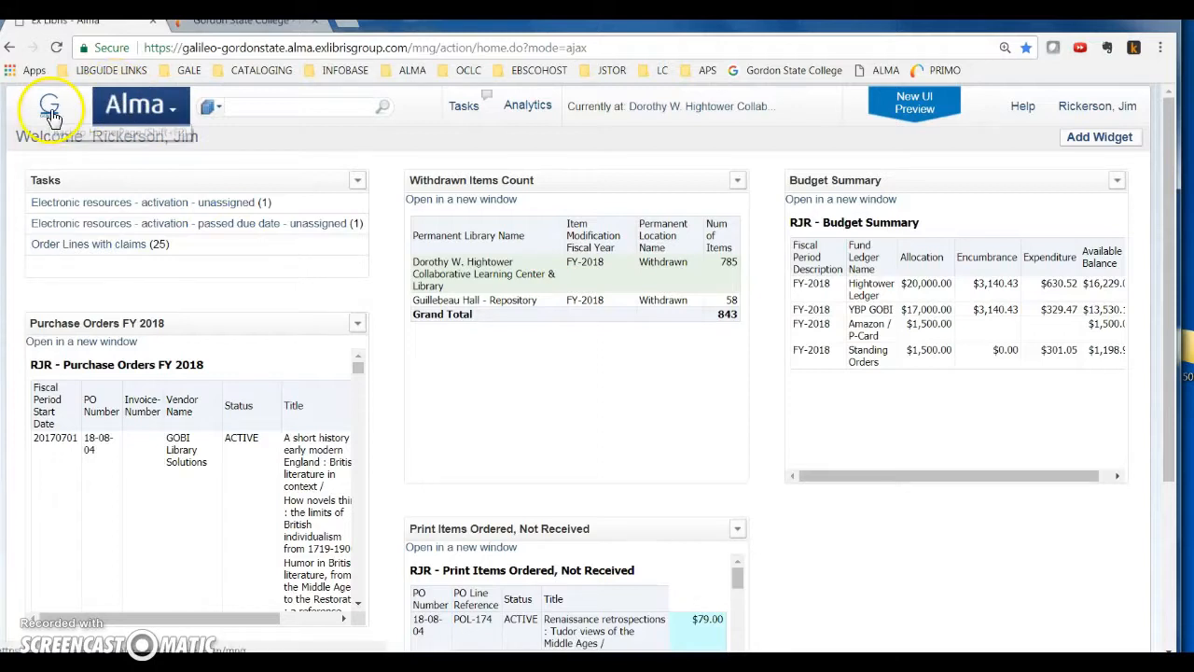
Choose the Dorothy W. Hightower library's Circulation Desk (Transit) again as the current desk/department
left_click(692, 110)
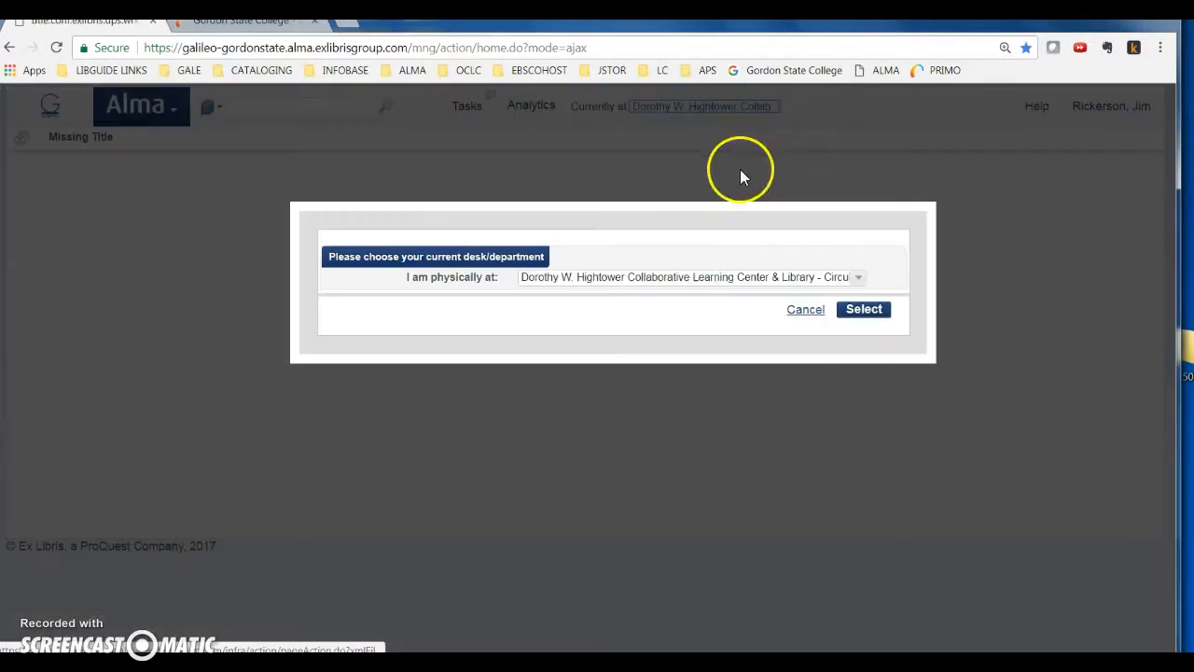
left_click(692, 278)
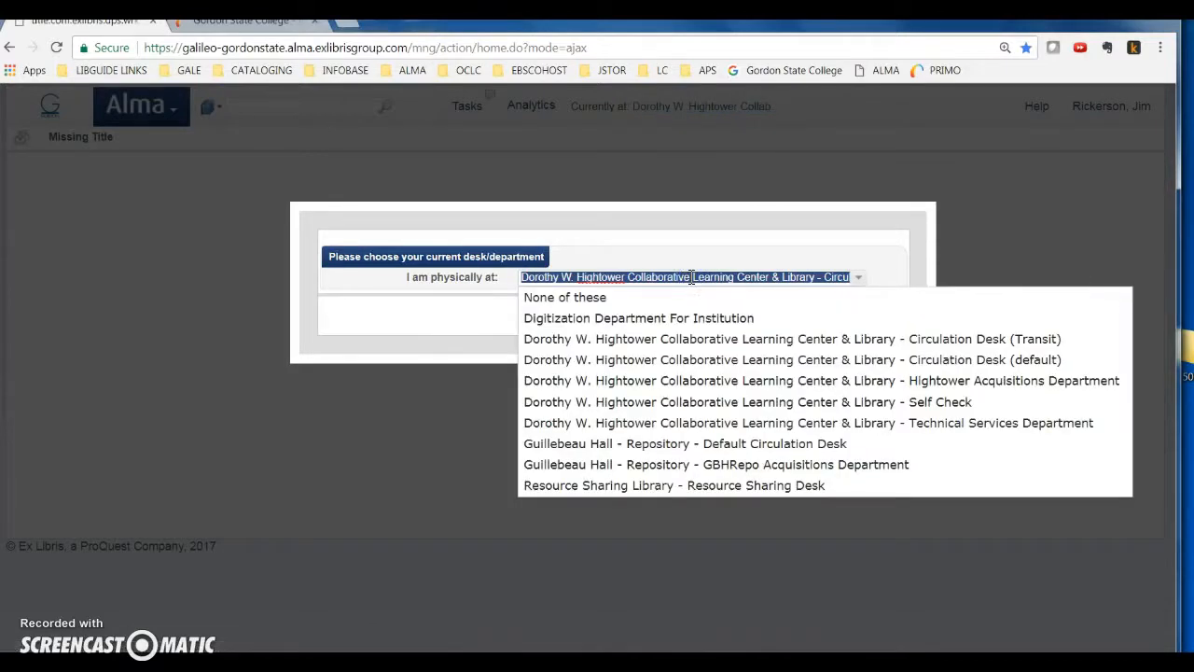
left_click(993, 340)
left_click(875, 312)
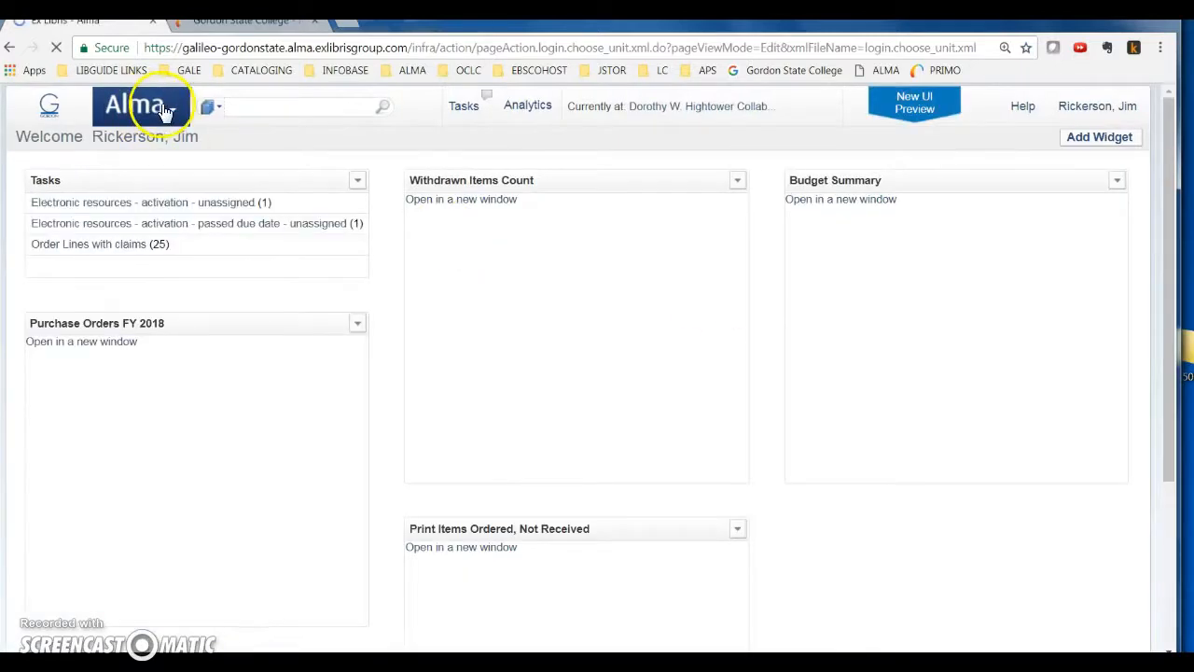
Open Return Items, mark the item as coming from another institution and choose Valdosta State University
left_click(138, 114)
left_click(480, 231)
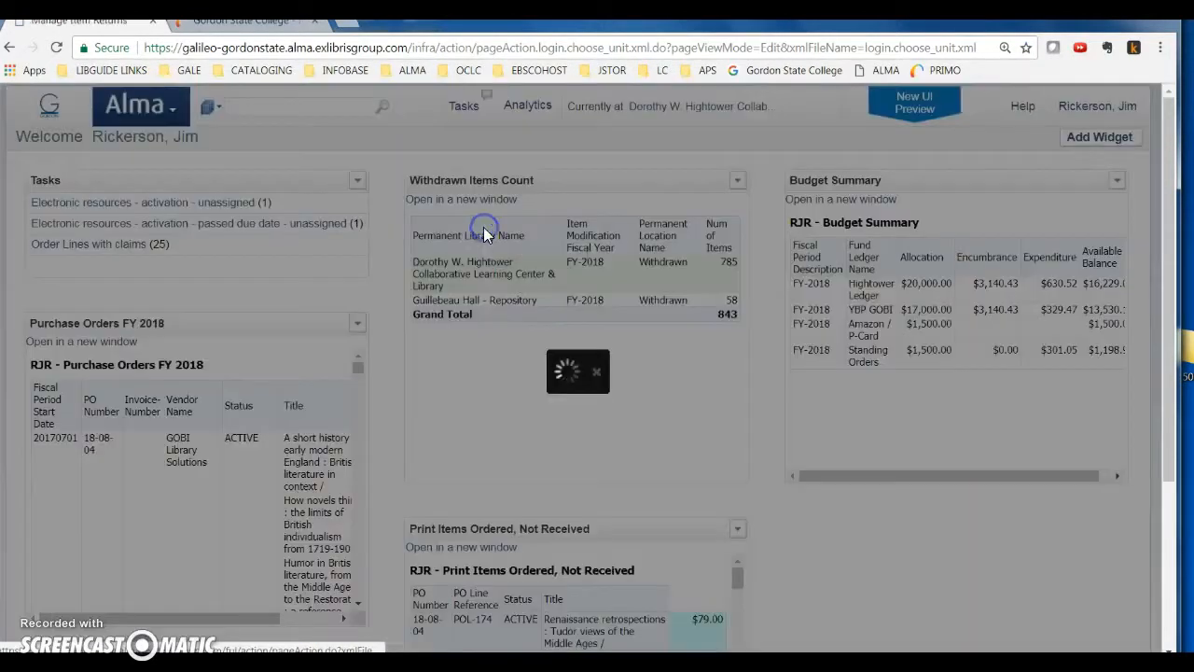
left_click(191, 169)
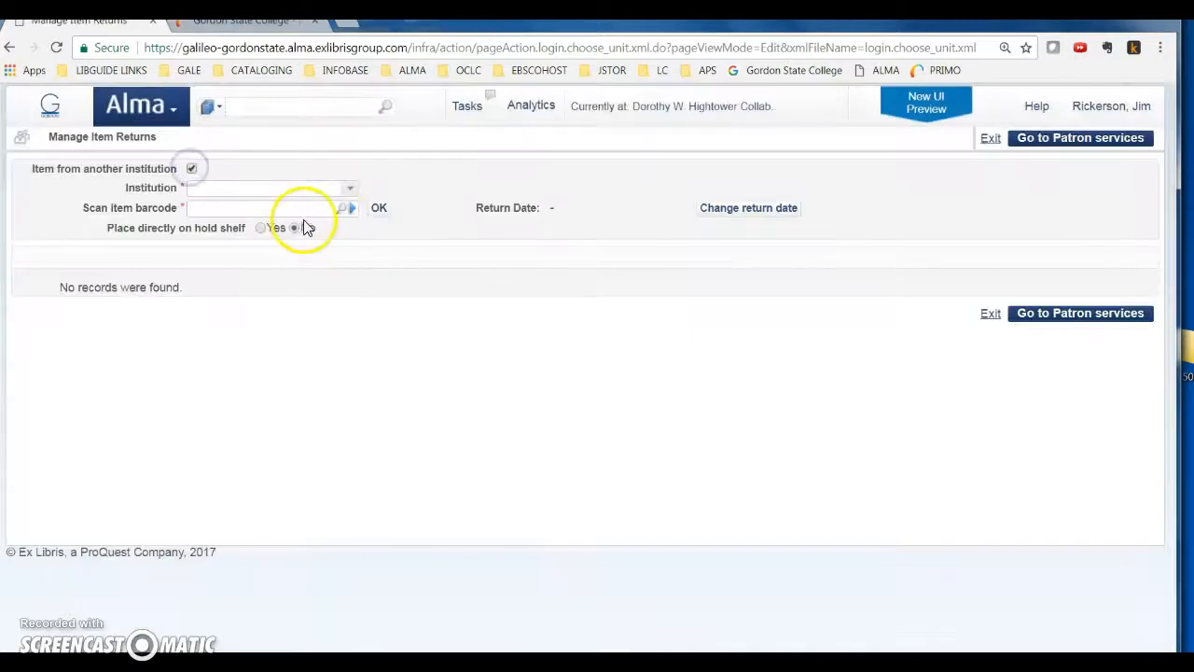
left_click(350, 187)
left_click(247, 313)
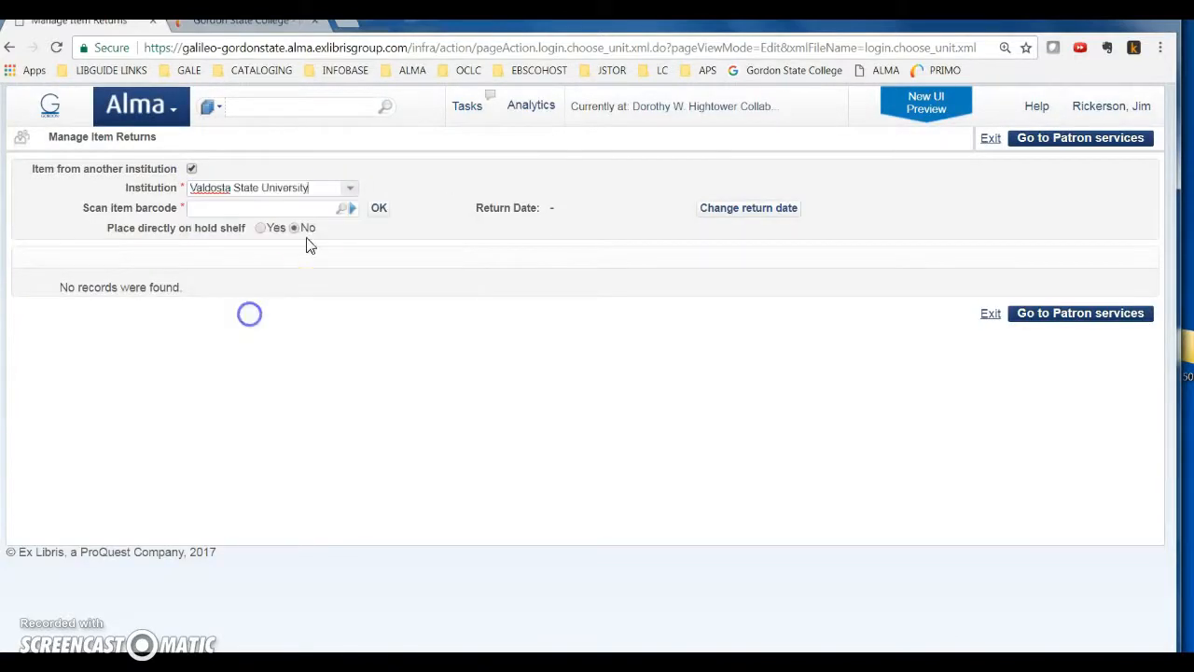
left_click(308, 208)
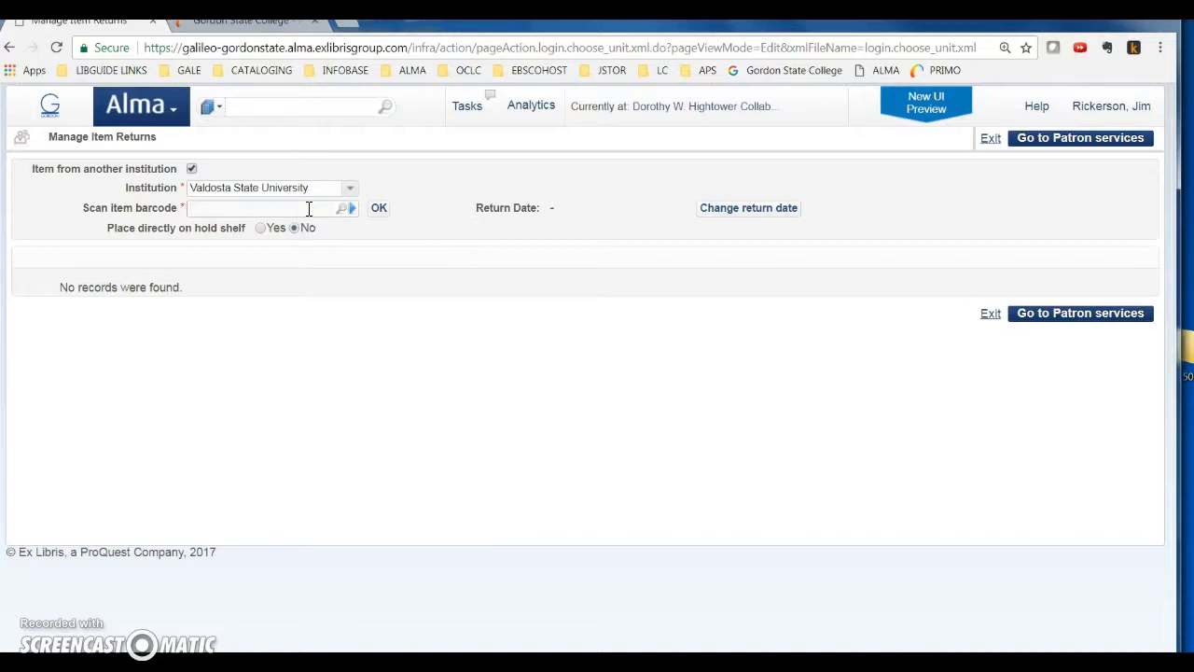
type("0200144531601")
key("Return")
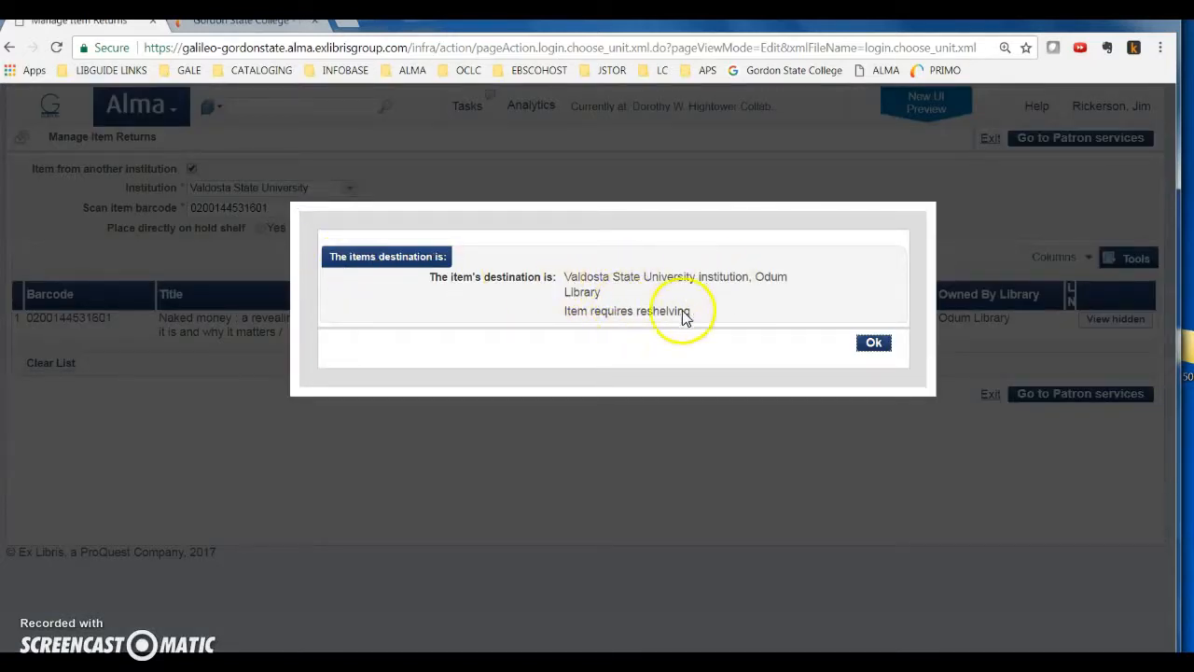
left_click(873, 347)
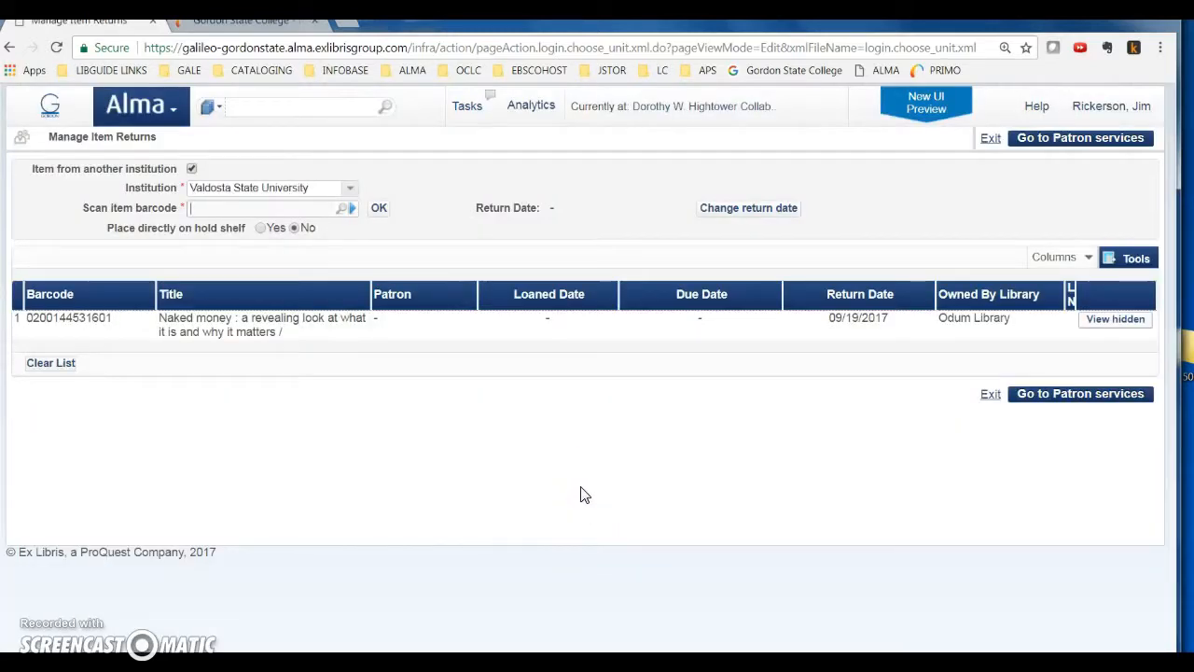
left_click(231, 360)
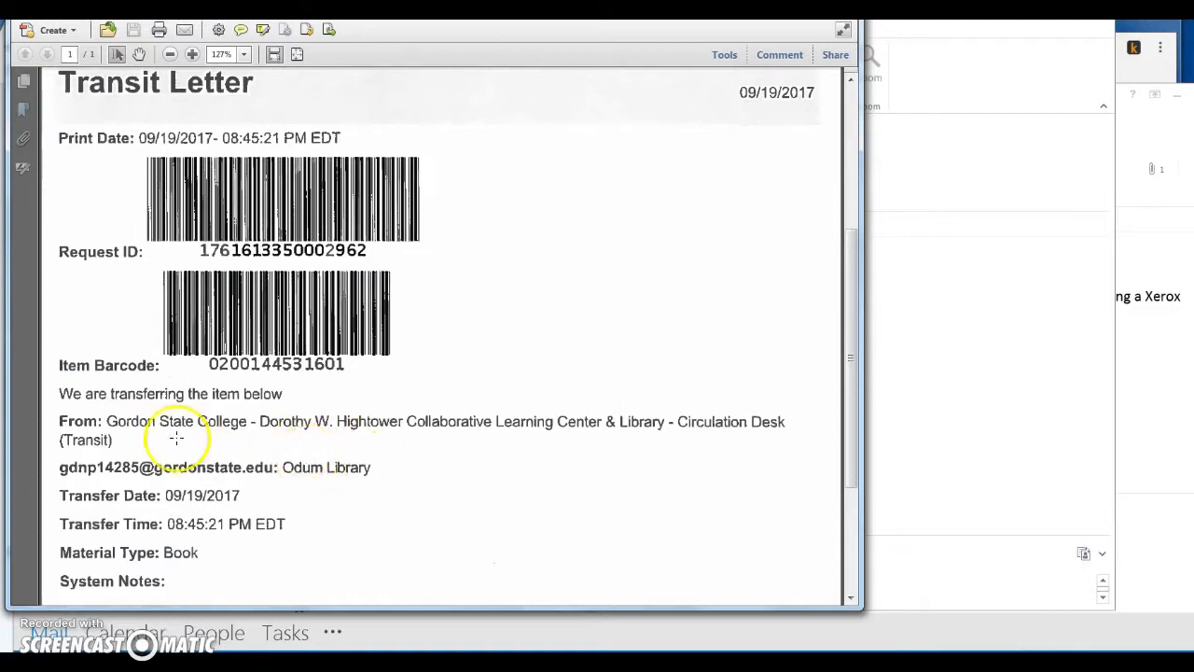
left_click(297, 461)
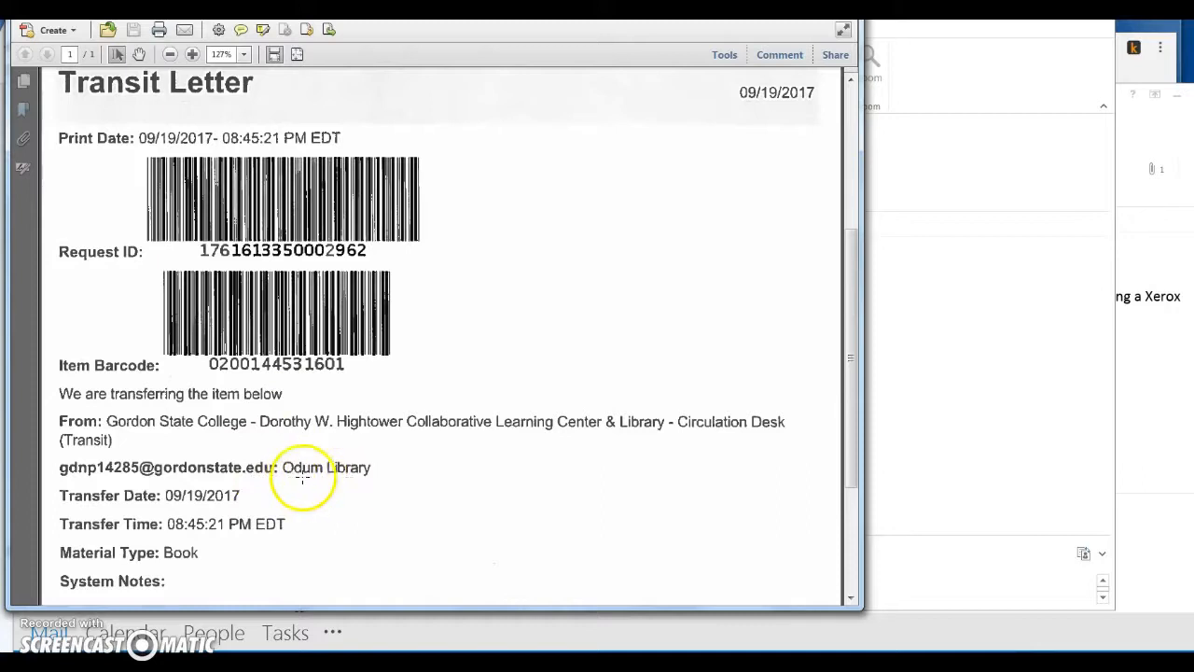
scroll(343, 476, "up", 1)
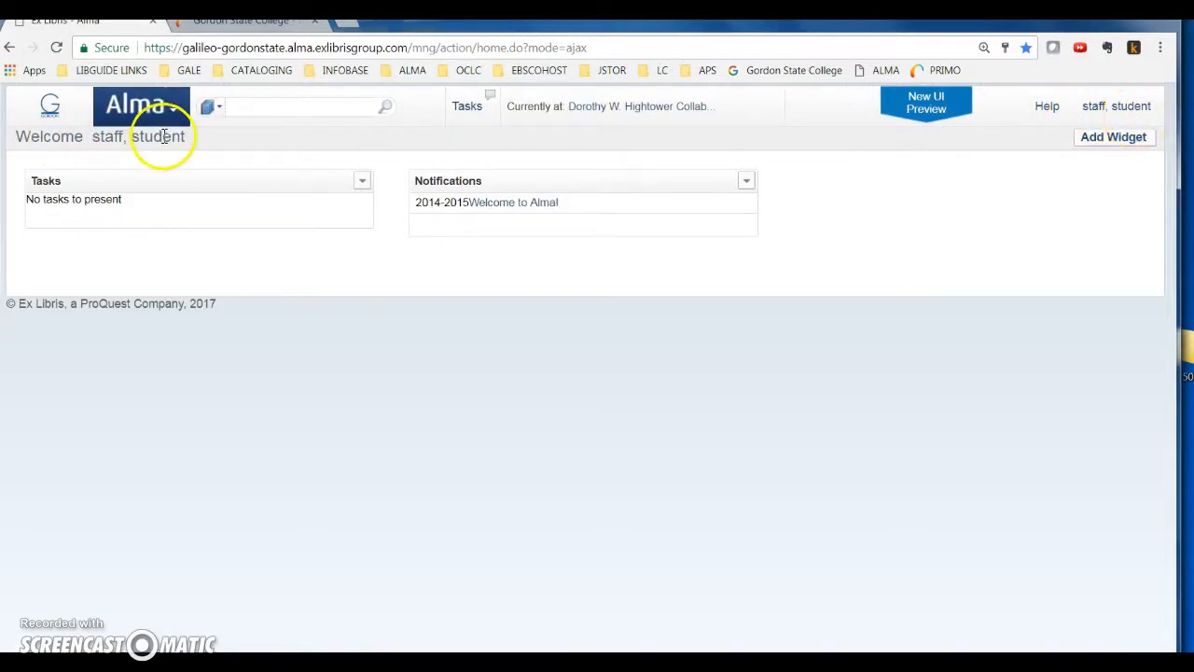
Set the Dorothy W. Hightower library's Circulation Desk (Transit) as the current desk/department and open Return Items
left_click(644, 110)
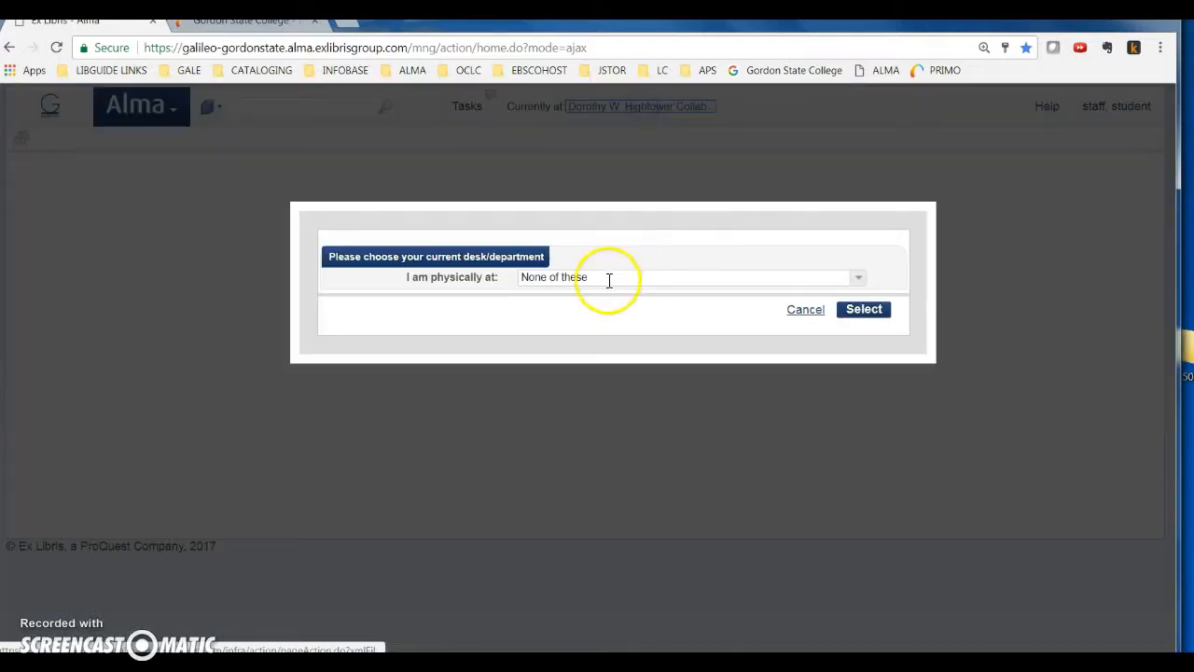
left_click(607, 277)
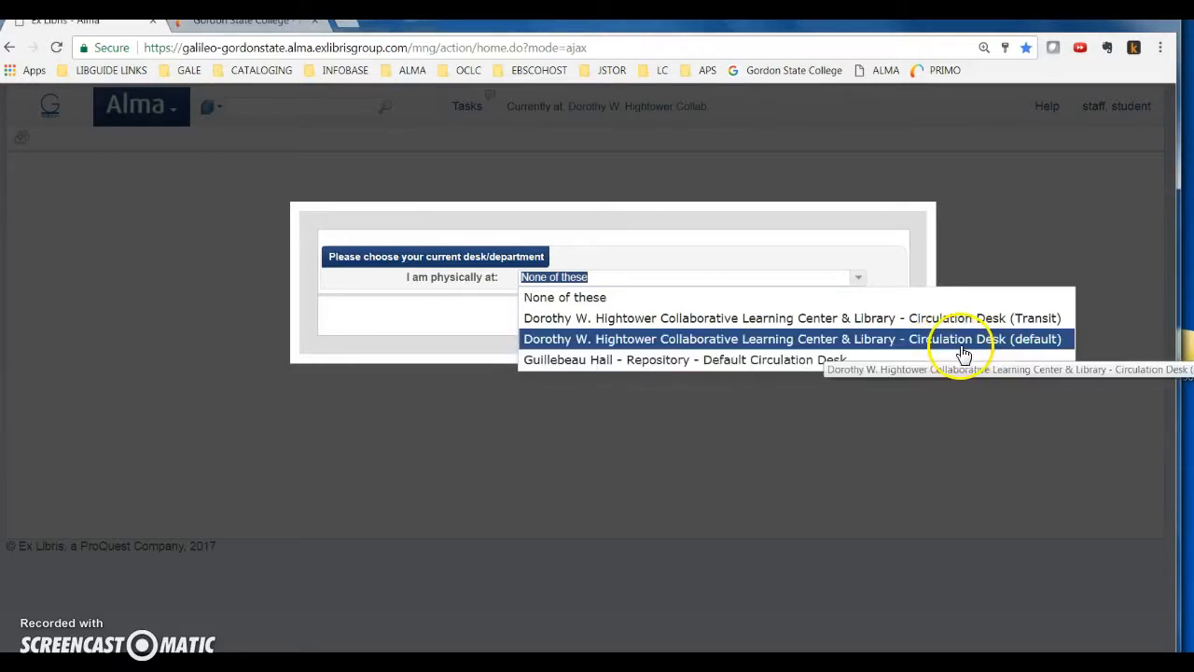
left_click(1034, 325)
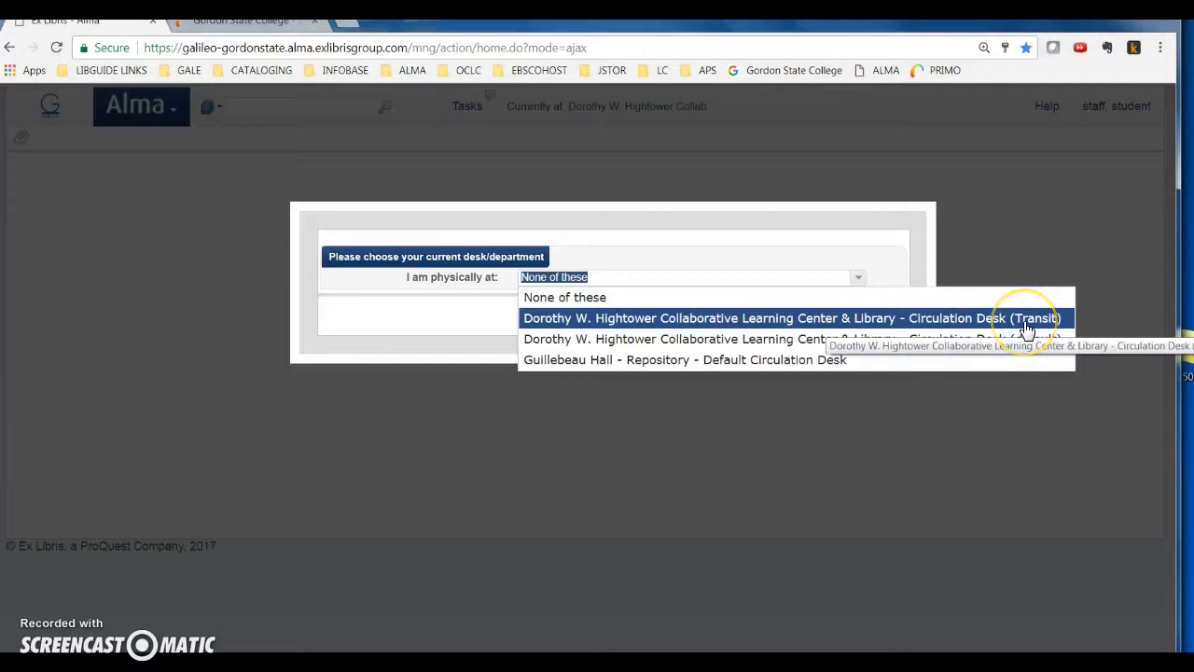
left_click(1010, 334)
left_click(788, 319)
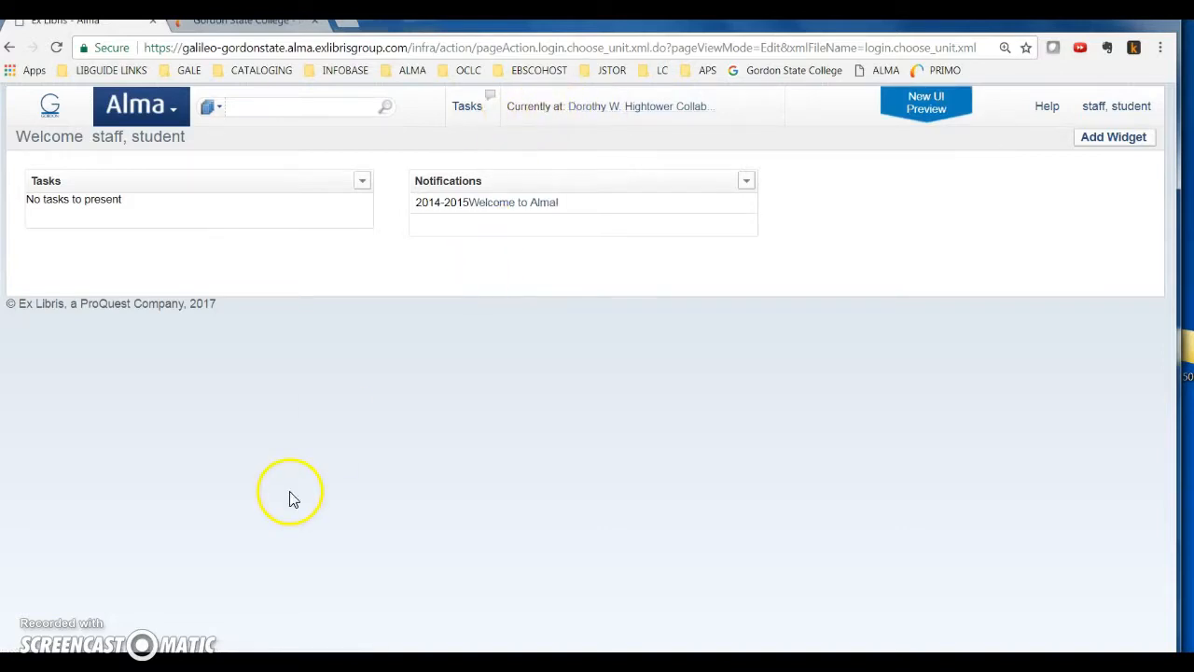
left_click(147, 105)
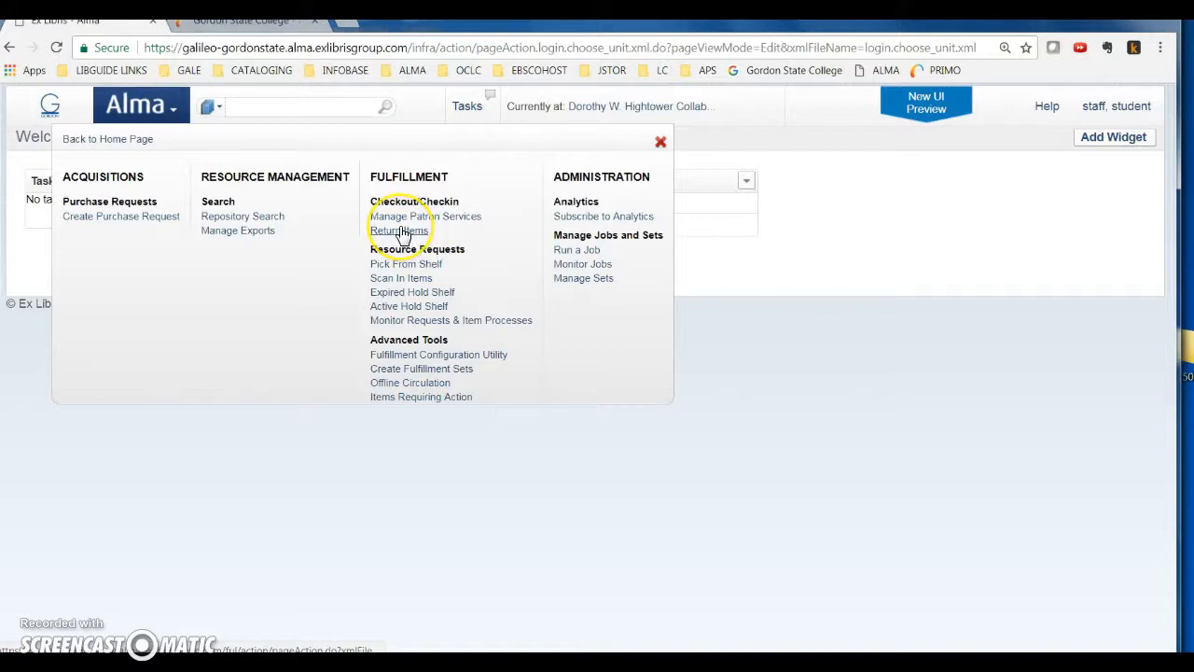
left_click(791, 285)
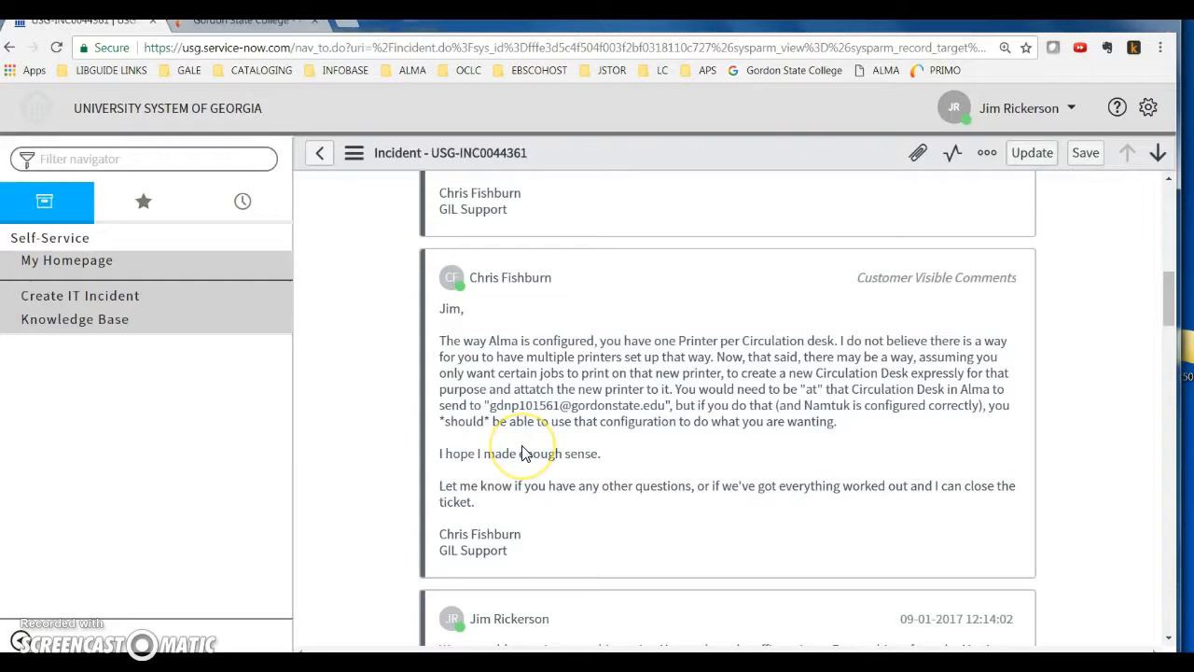
Read the ServiceNow incident comments about using two printers and creating a separate circulation desk for the new printer
scroll(525, 454, "down", 3)
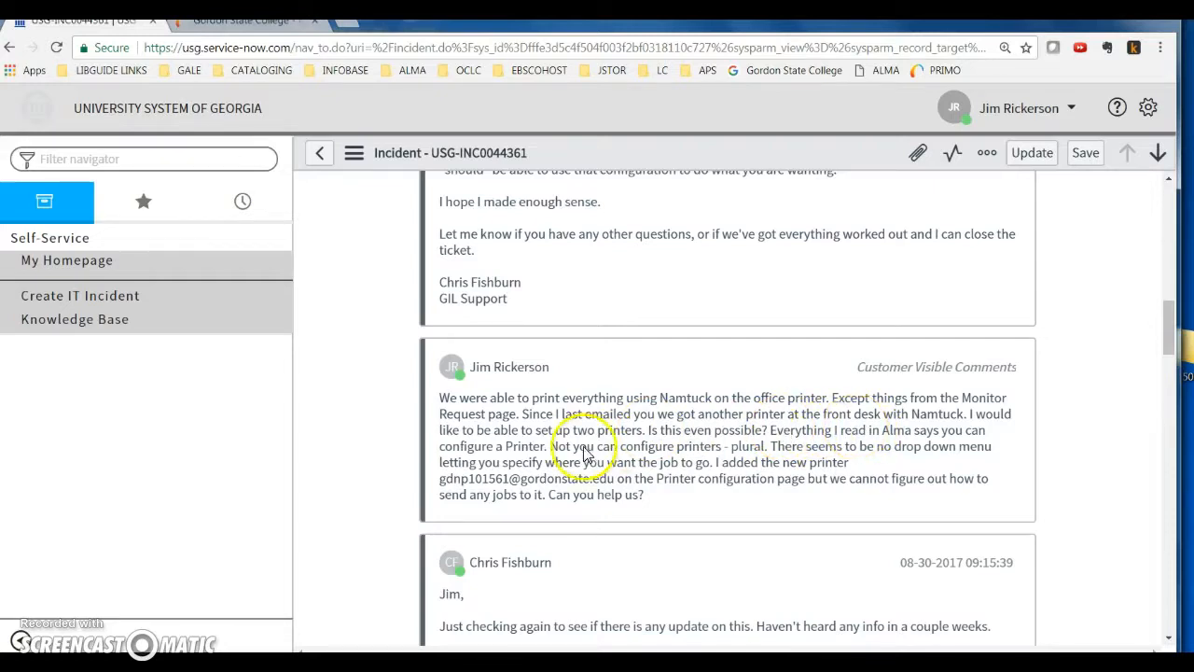
scroll(734, 480, "up", 3)
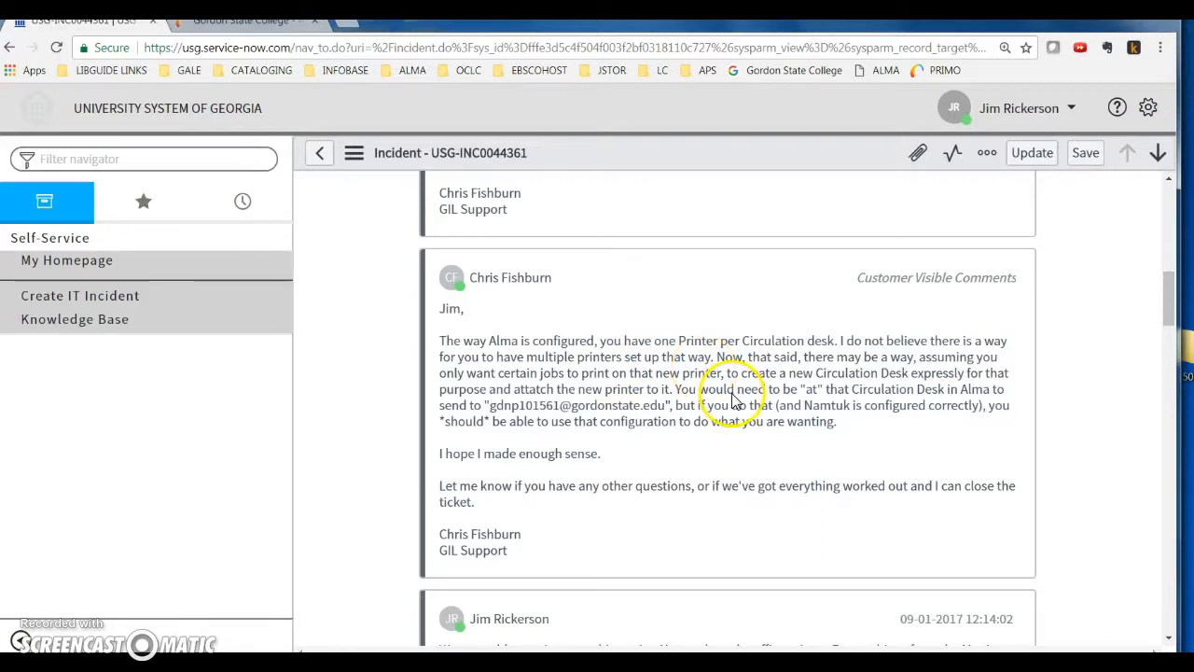
scroll(758, 522, "down", 3)
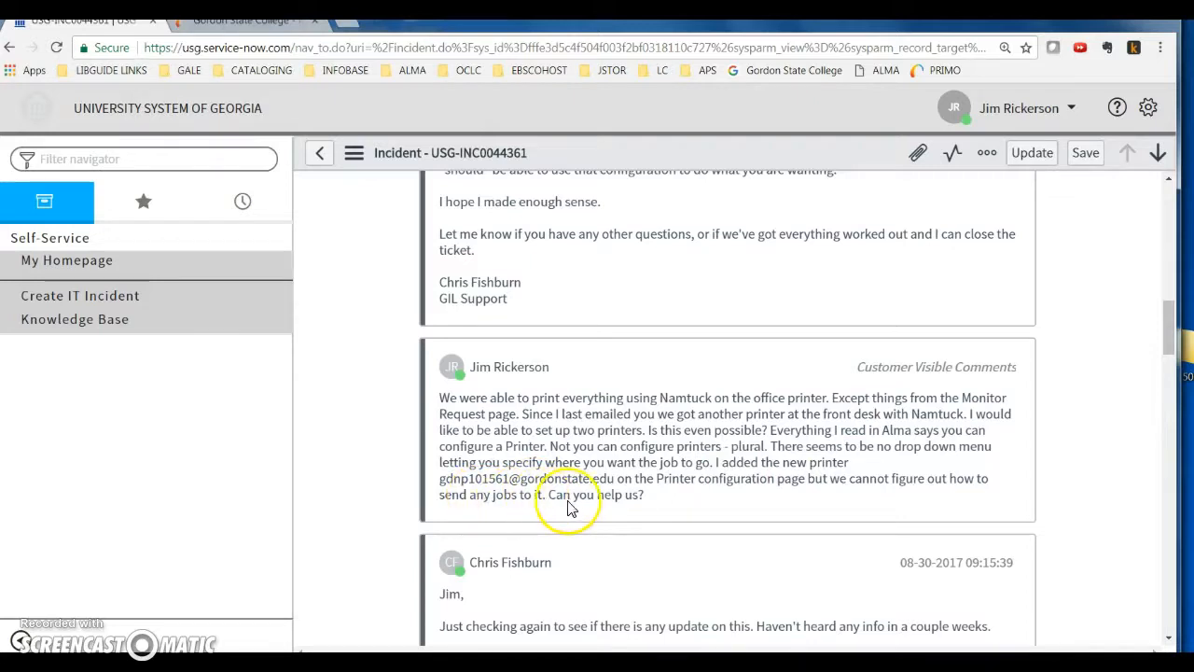
scroll(634, 511, "up", 3)
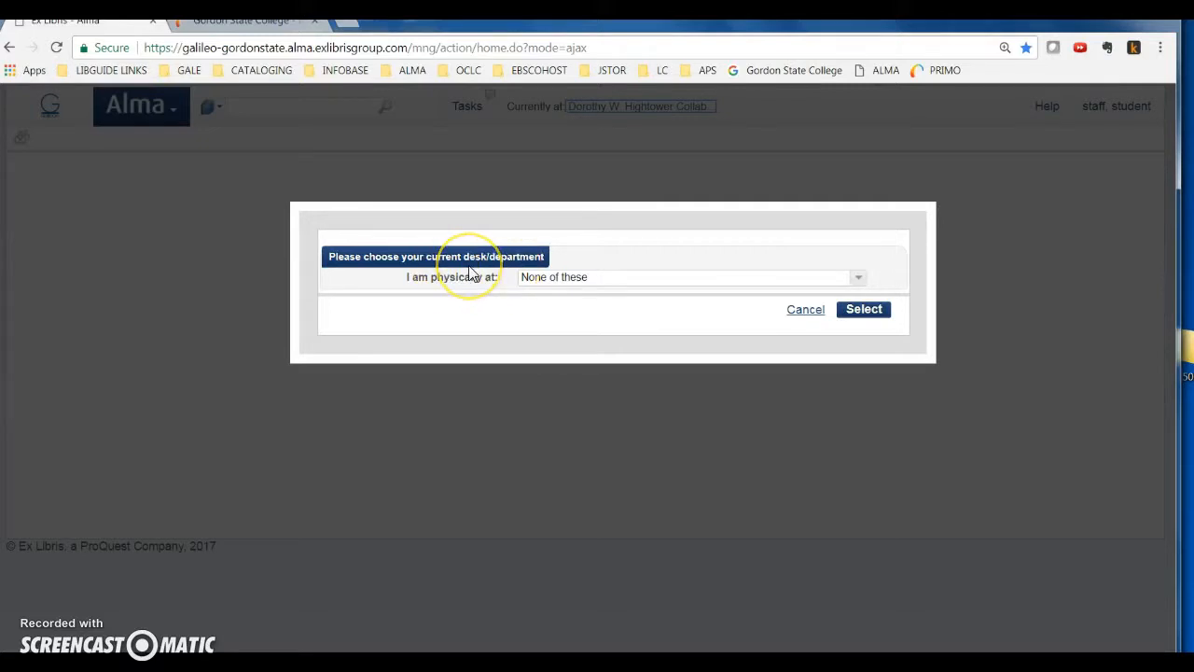
In Alma, list the circulation desks available as the current desk/department
left_click(600, 276)
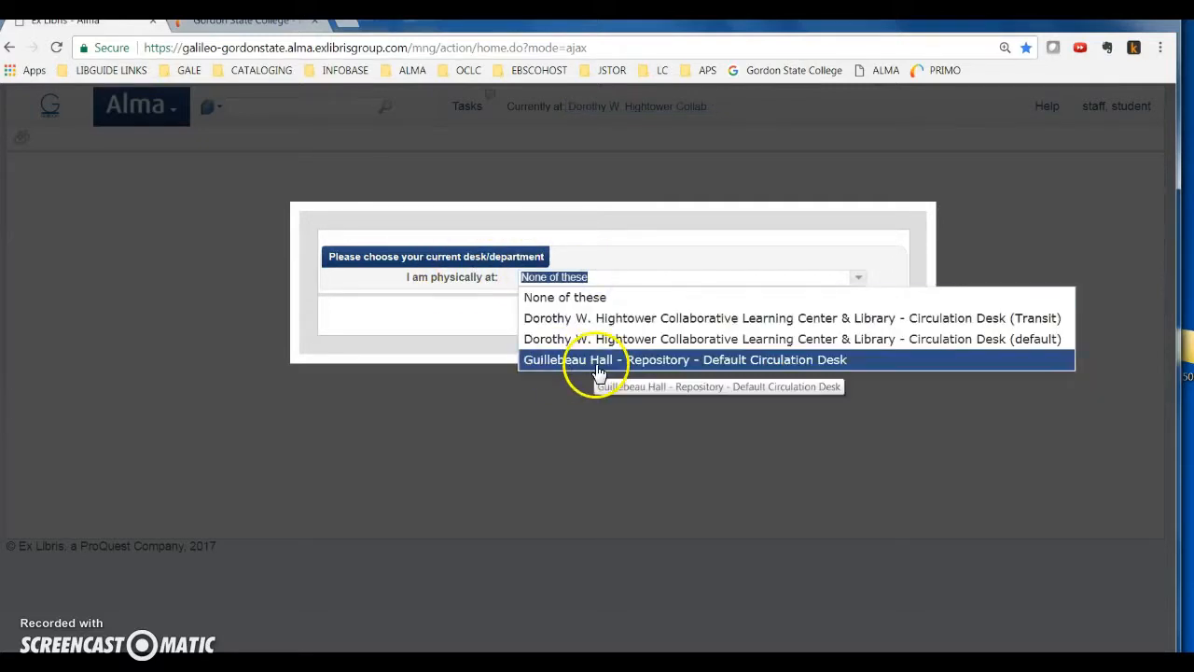